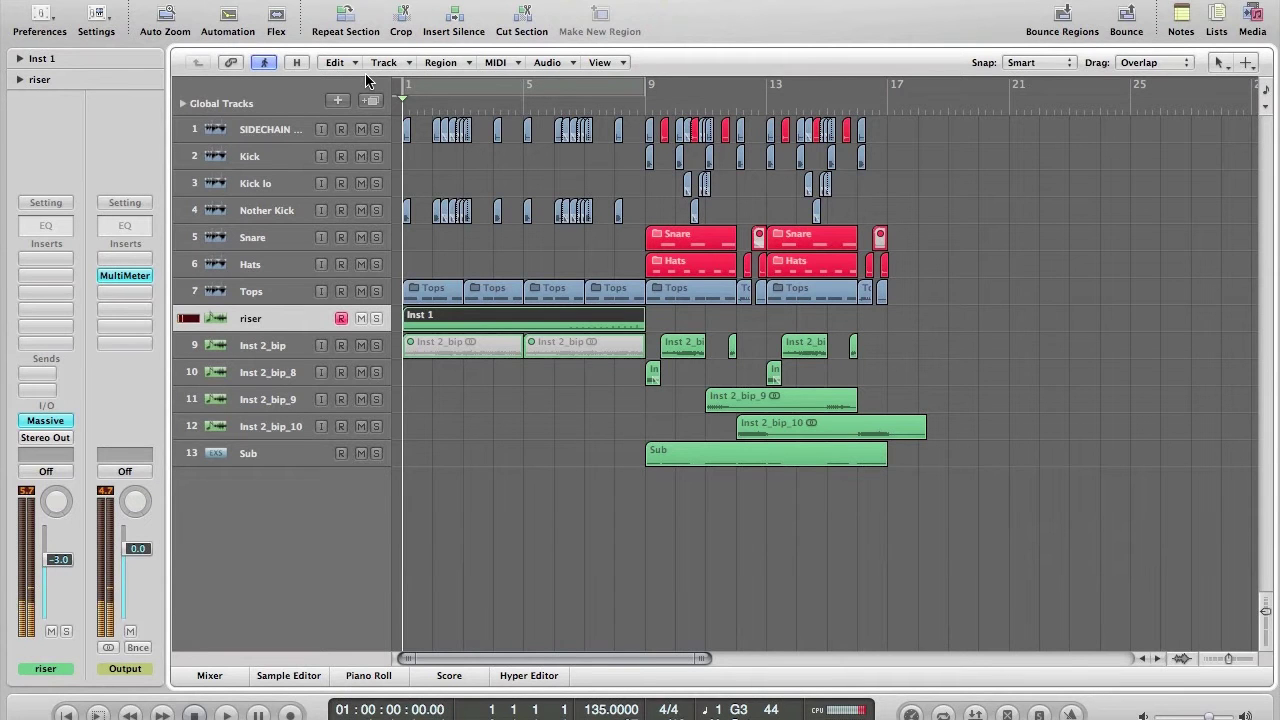
Step: Look over the riser track's synth and examine its region's note and pitch-bend curve in the piano roll
{"action": "key", "text": "v"}
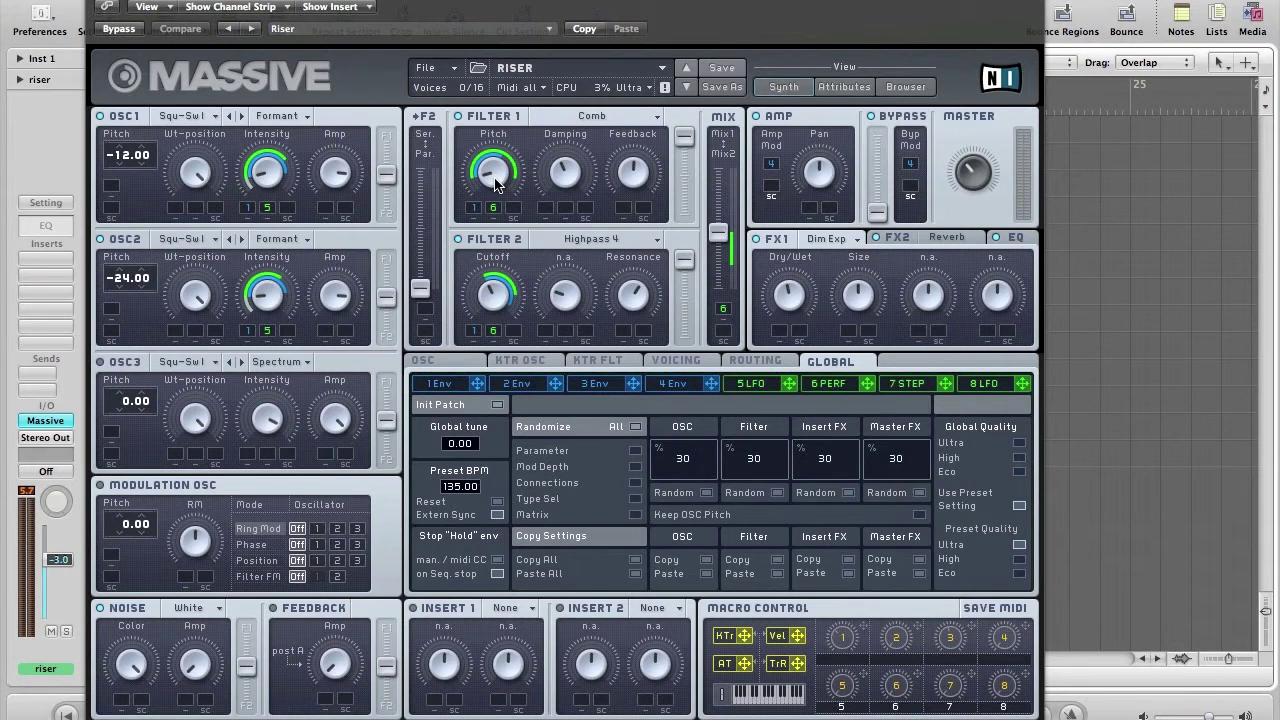
{"action": "key", "text": "super+w"}
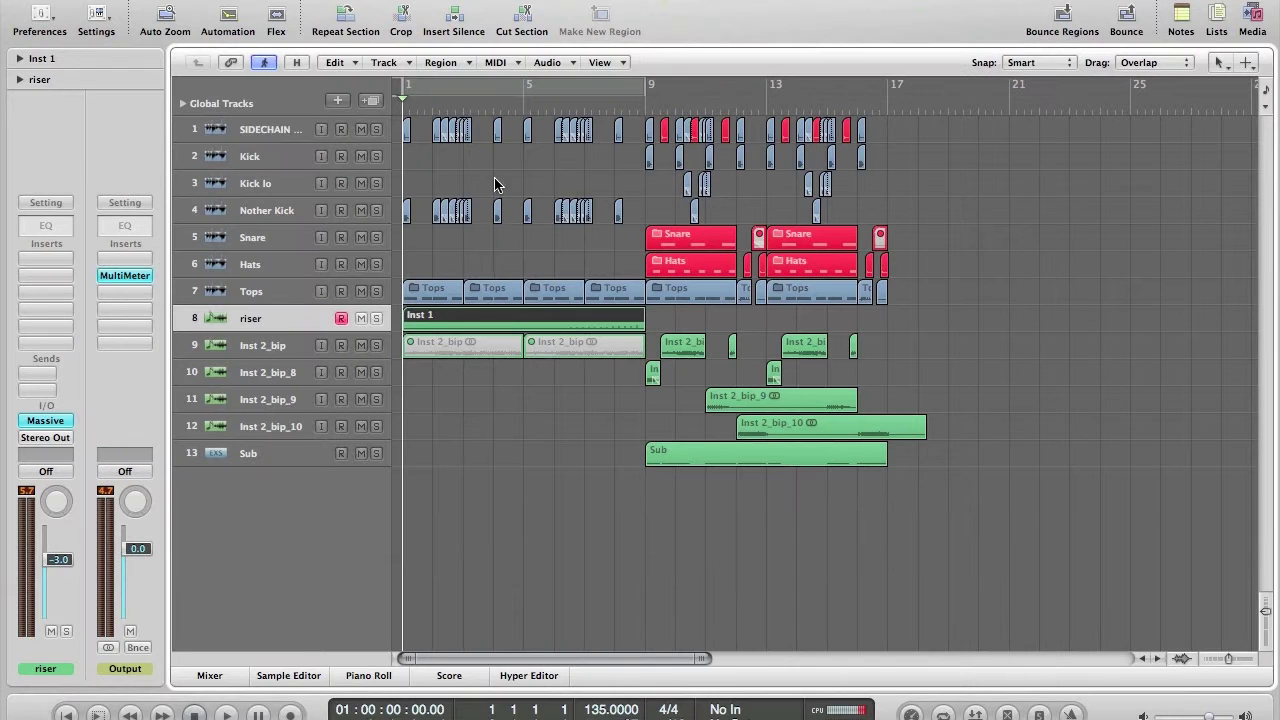
{"action": "double_click", "coordinate": [502, 313]}
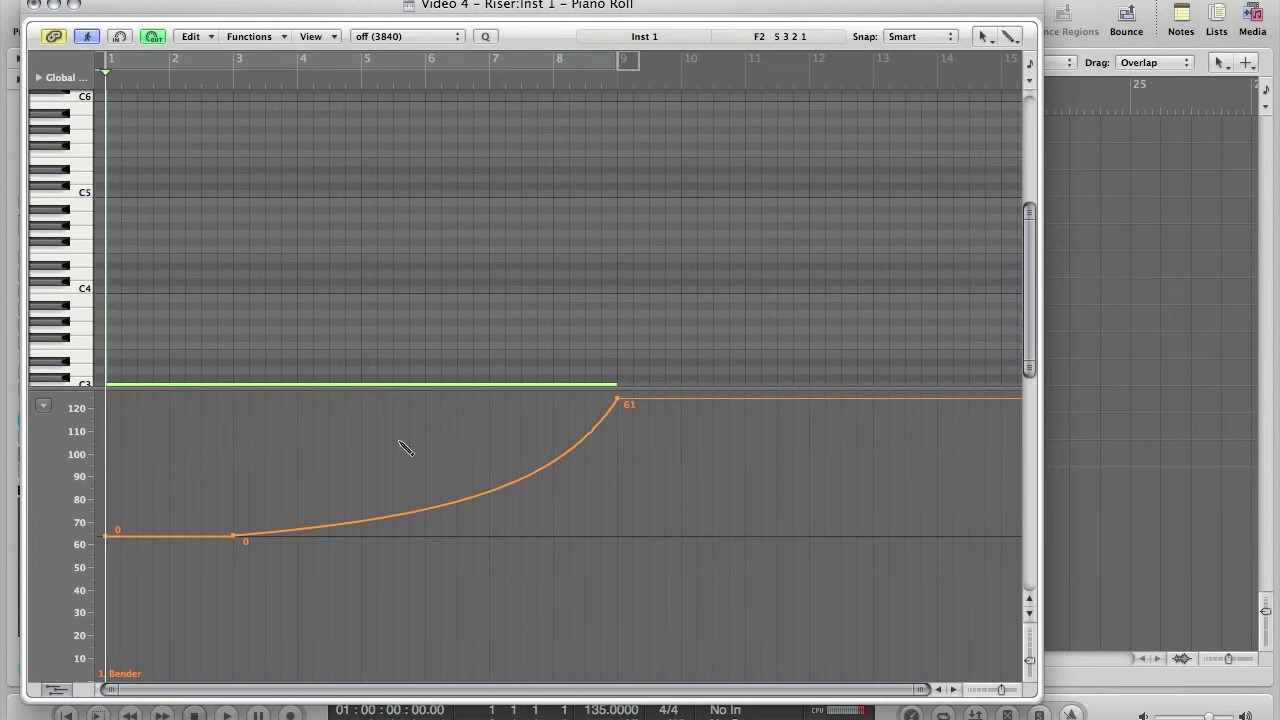
{"action": "key", "text": "super+w"}
Step: Review the 5 LFO, 6 PERF and 7 STEP modulators of the existing RISER patch in Massive
{"action": "key", "text": "v"}
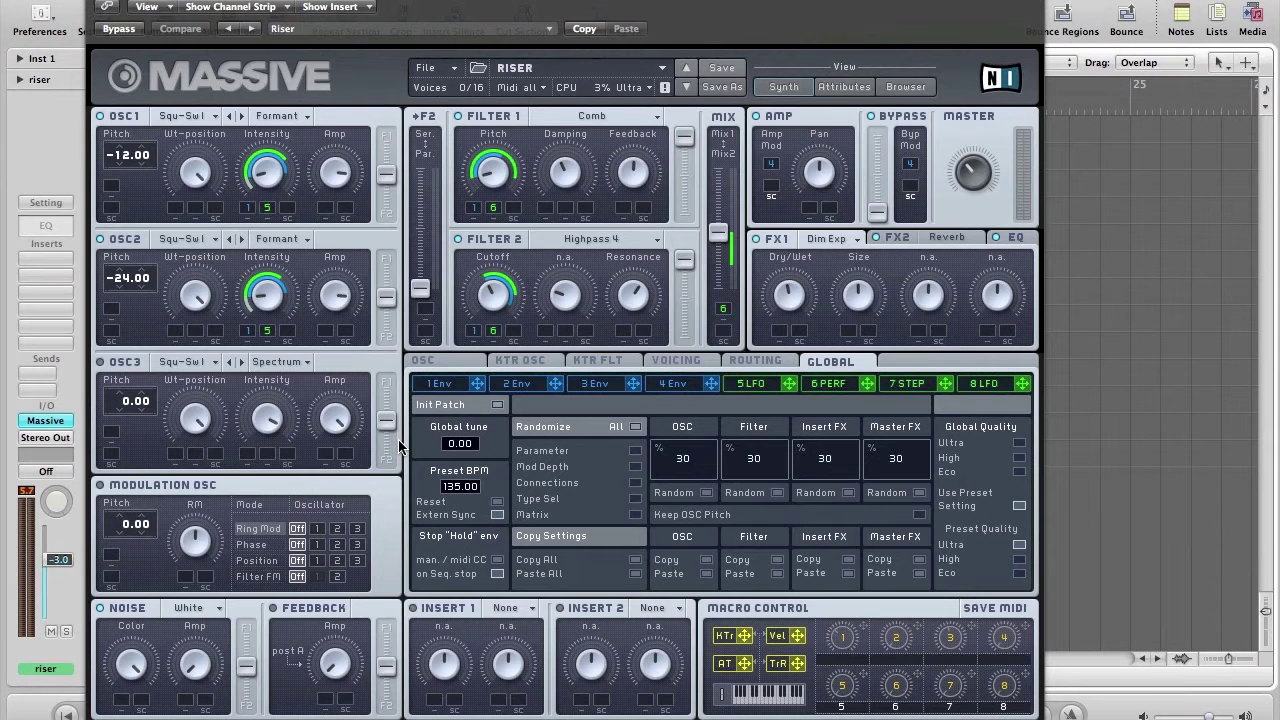
{"action": "left_click", "coordinate": [757, 383]}
{"action": "left_click", "coordinate": [826, 383]}
{"action": "left_click", "coordinate": [897, 386]}
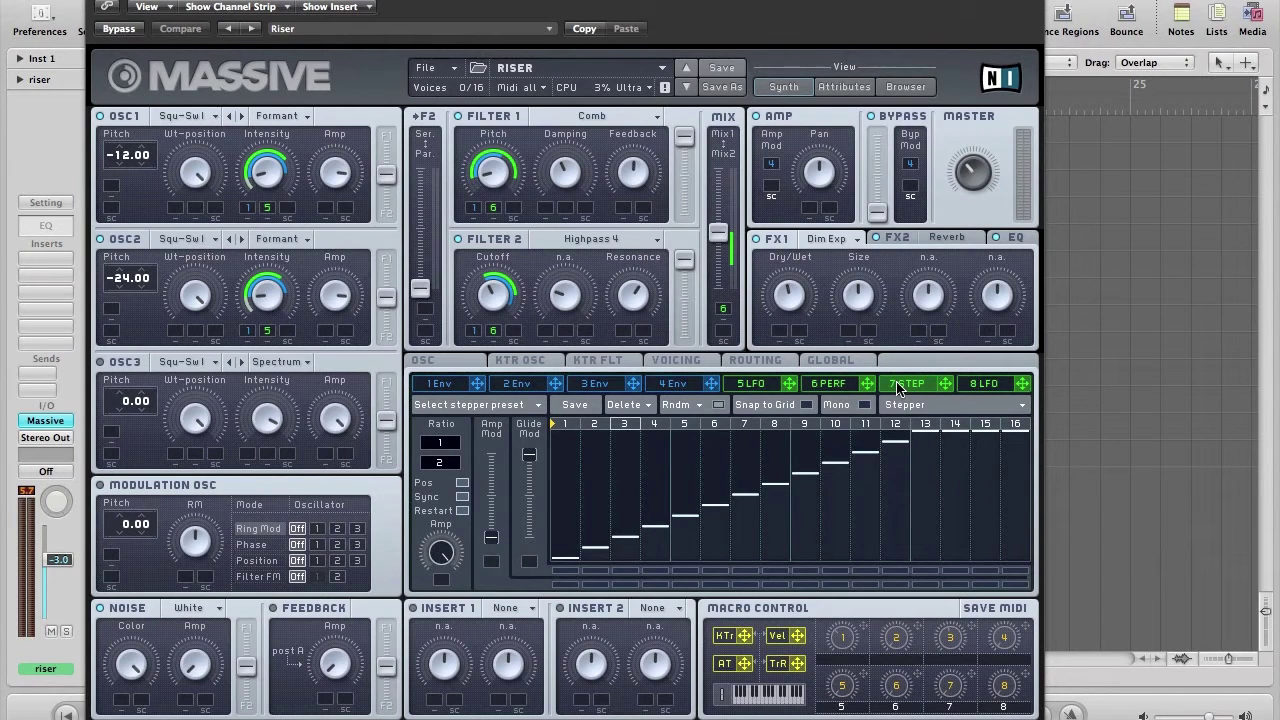
{"action": "left_click", "coordinate": [836, 386]}
{"action": "left_click", "coordinate": [897, 388]}
{"action": "left_click", "coordinate": [744, 388]}
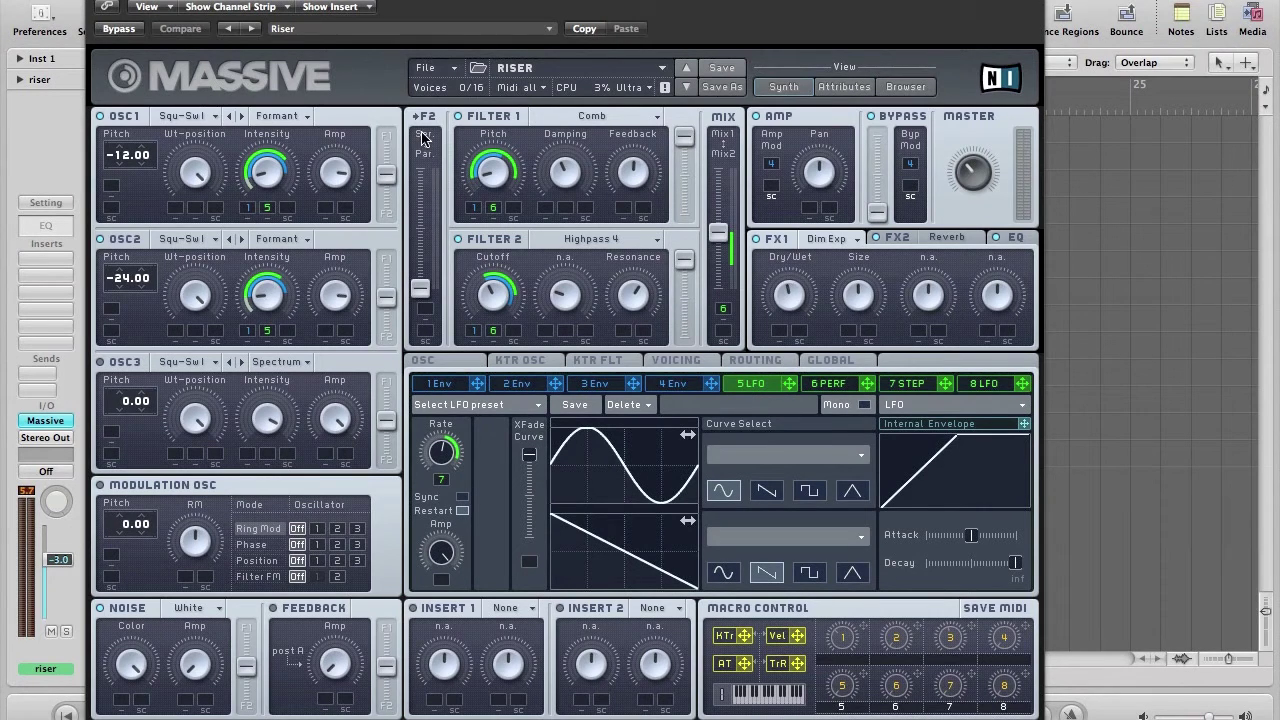
Step: Start a new sound and set oscillator 1 to -12.00 pitch in Formant mode with lowered intensity
{"action": "left_click", "coordinate": [427, 68]}
{"action": "left_click", "coordinate": [427, 70]}
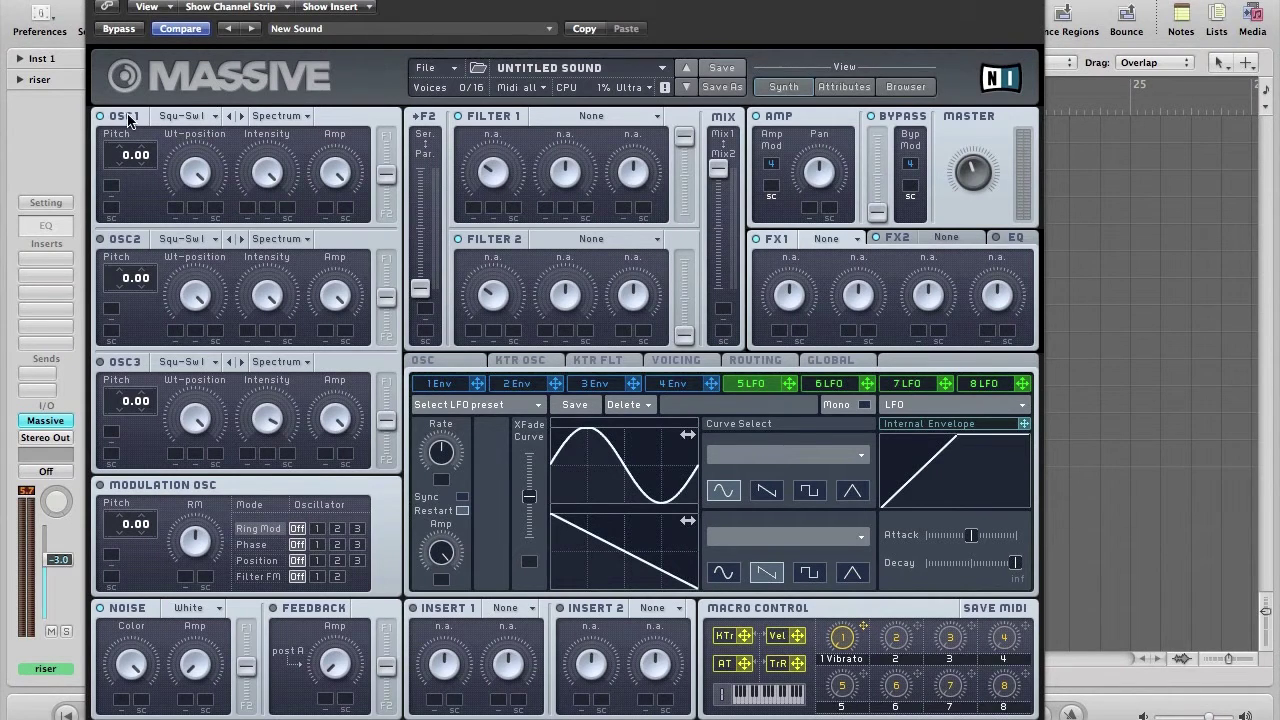
{"action": "left_click_drag", "start_coordinate": [124, 160], "coordinate": [124, 170]}
{"action": "left_click", "coordinate": [268, 117]}
{"action": "left_click", "coordinate": [275, 166]}
{"action": "left_click_drag", "start_coordinate": [265, 185], "coordinate": [267, 190]}
Step: Set oscillator 2 to -24.00 pitch in Formant mode with lowered intensity
{"action": "left_click_drag", "start_coordinate": [125, 280], "coordinate": [125, 293]}
{"action": "left_click", "coordinate": [276, 240]}
{"action": "left_click", "coordinate": [264, 289]}
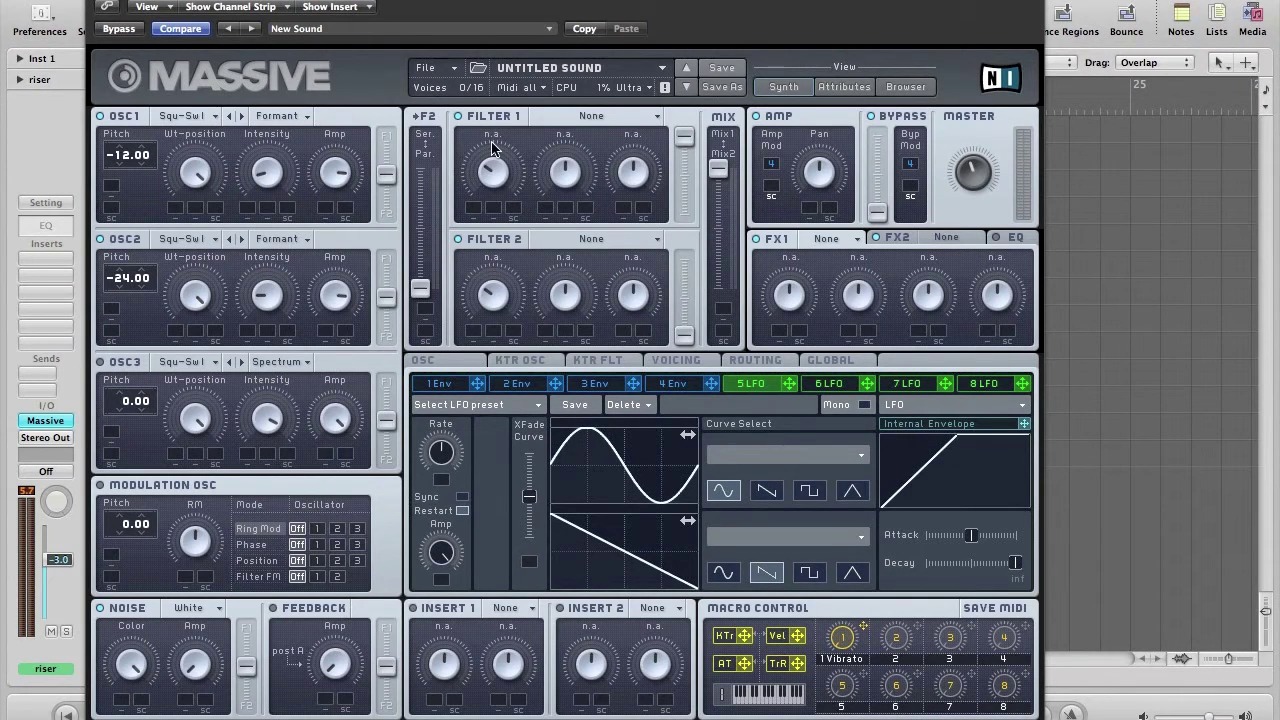
Step: Blend both filters about evenly at full output, and set Filter 1 to Comb with lowered pitch and slightly reduced damping
{"action": "left_click_drag", "start_coordinate": [719, 170], "coordinate": [726, 248]}
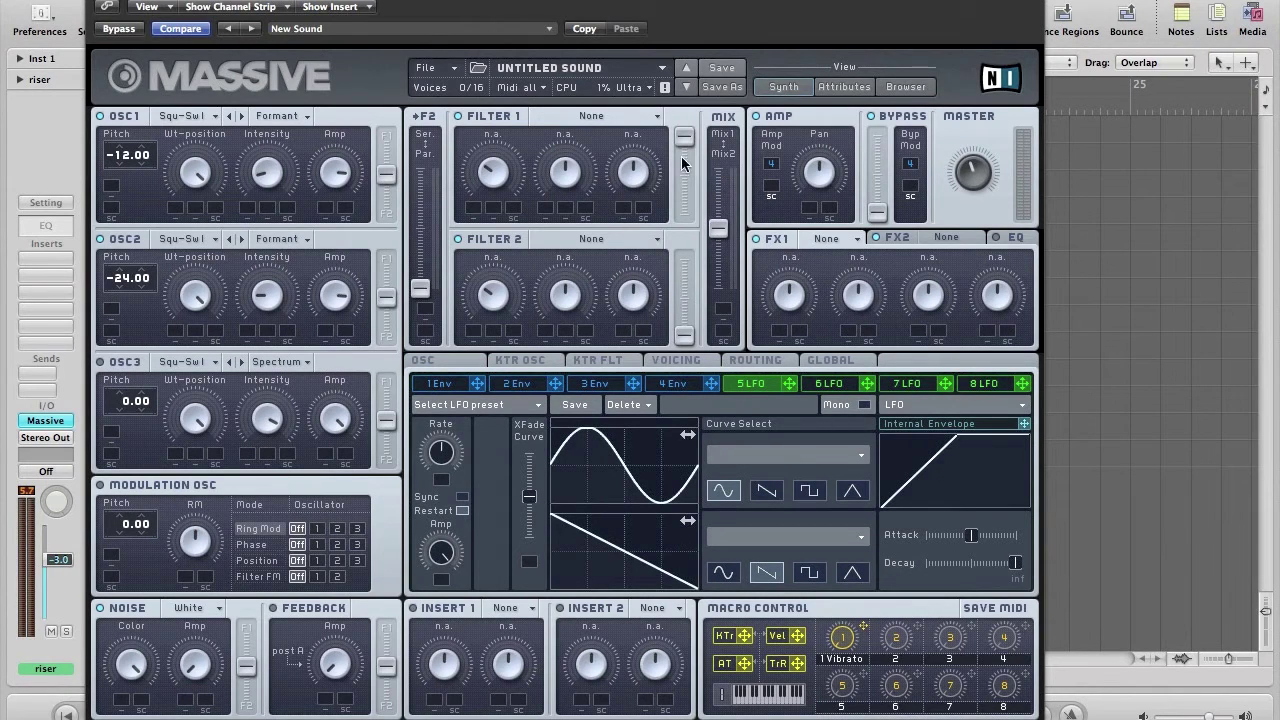
{"action": "left_click_drag", "start_coordinate": [687, 336], "coordinate": [684, 222]}
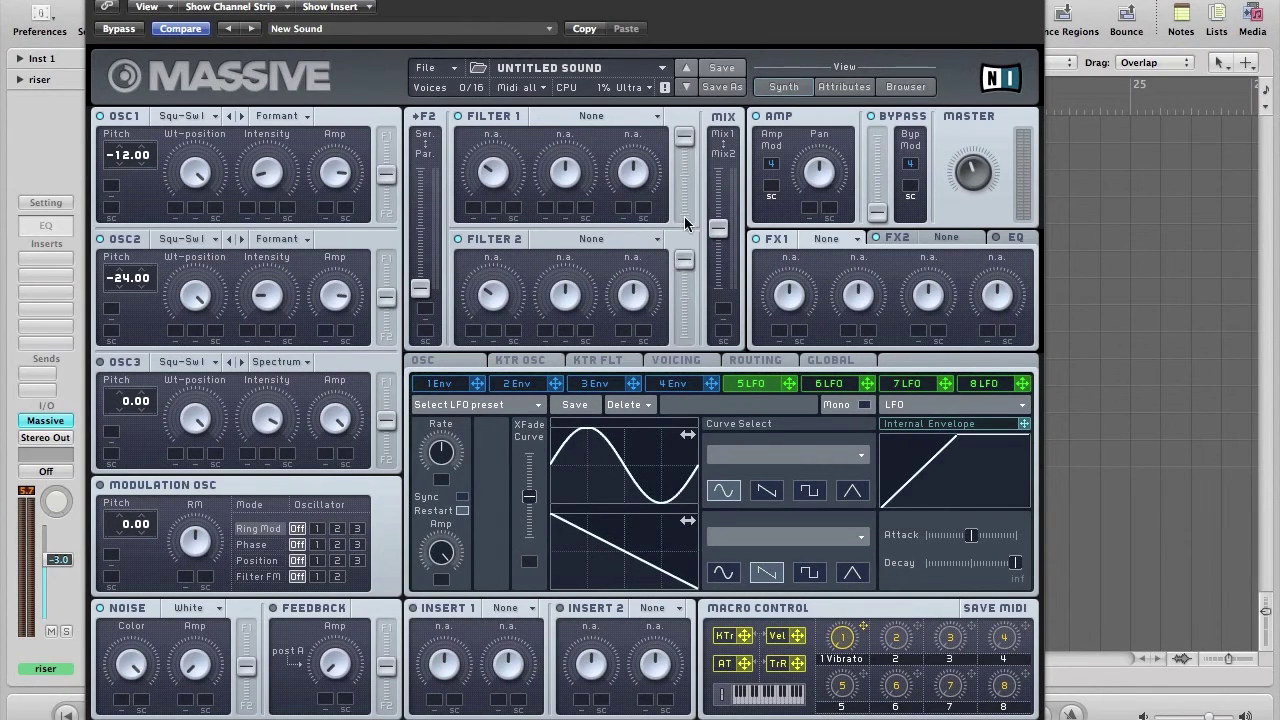
{"action": "left_click", "coordinate": [590, 117]}
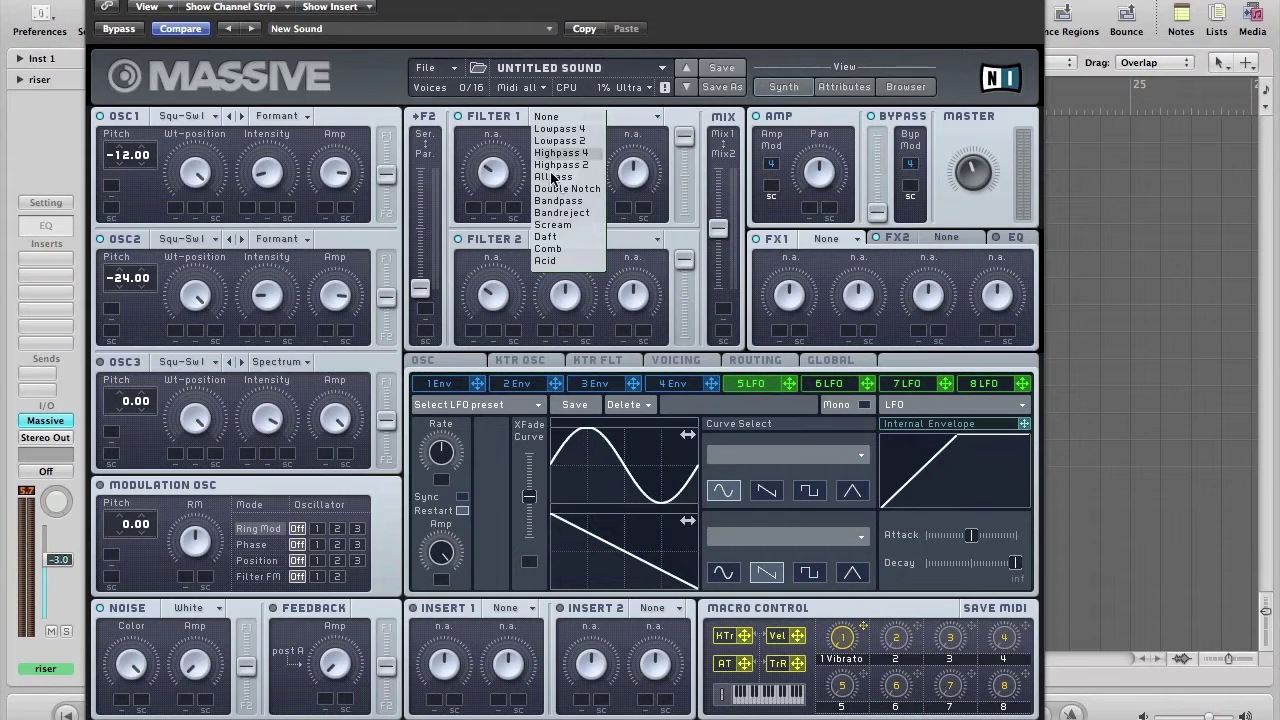
{"action": "left_click", "coordinate": [560, 249]}
{"action": "mouse_move", "coordinate": [483, 177]}
{"action": "left_mouse_down"}
{"action": "mouse_move", "coordinate": [487, 208]}
{"action": "mouse_move", "coordinate": [486, 147]}
{"action": "mouse_move", "coordinate": [477, 198]}
{"action": "mouse_move", "coordinate": [530, 112]}
{"action": "mouse_move", "coordinate": [458, 190]}
{"action": "mouse_move", "coordinate": [489, 183]}
{"action": "mouse_move", "coordinate": [479, 127]}
{"action": "mouse_move", "coordinate": [476, 190]}
{"action": "left_mouse_up"}
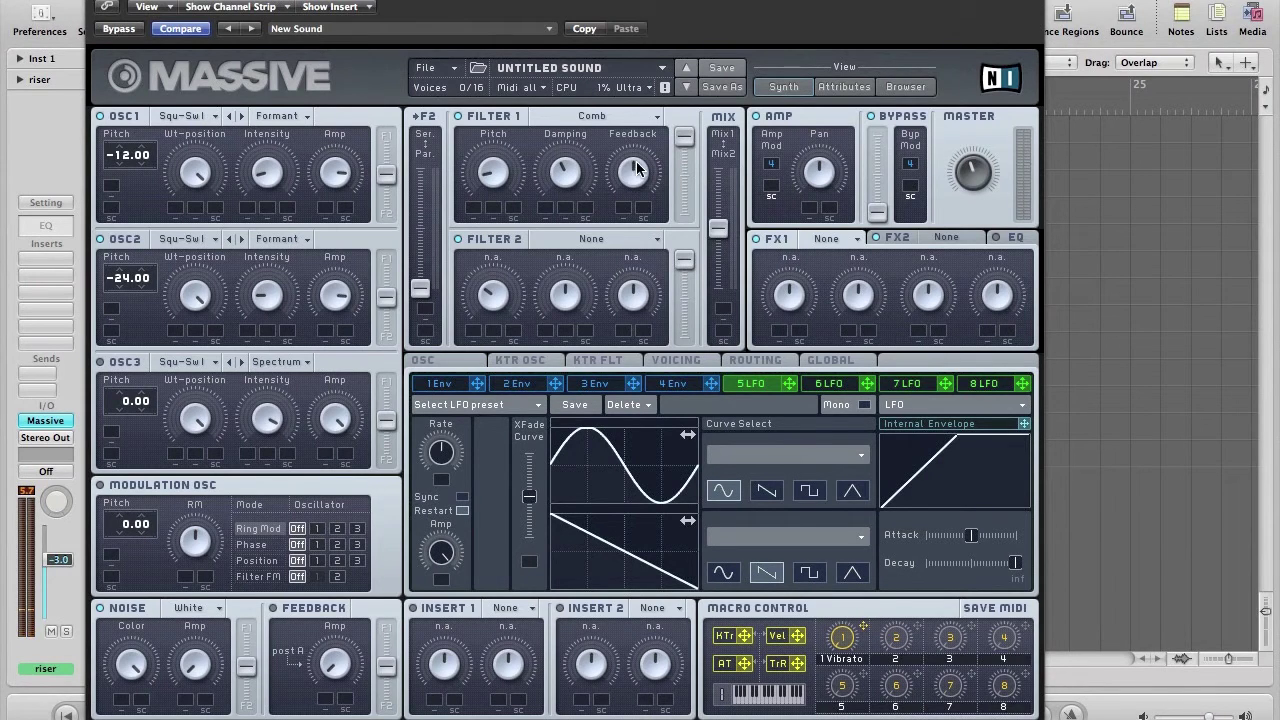
Step: Set Filter 2 to Highpass 4 with raised cutoff and resonance, and place the filter mix about halfway
{"action": "left_click", "coordinate": [593, 242]}
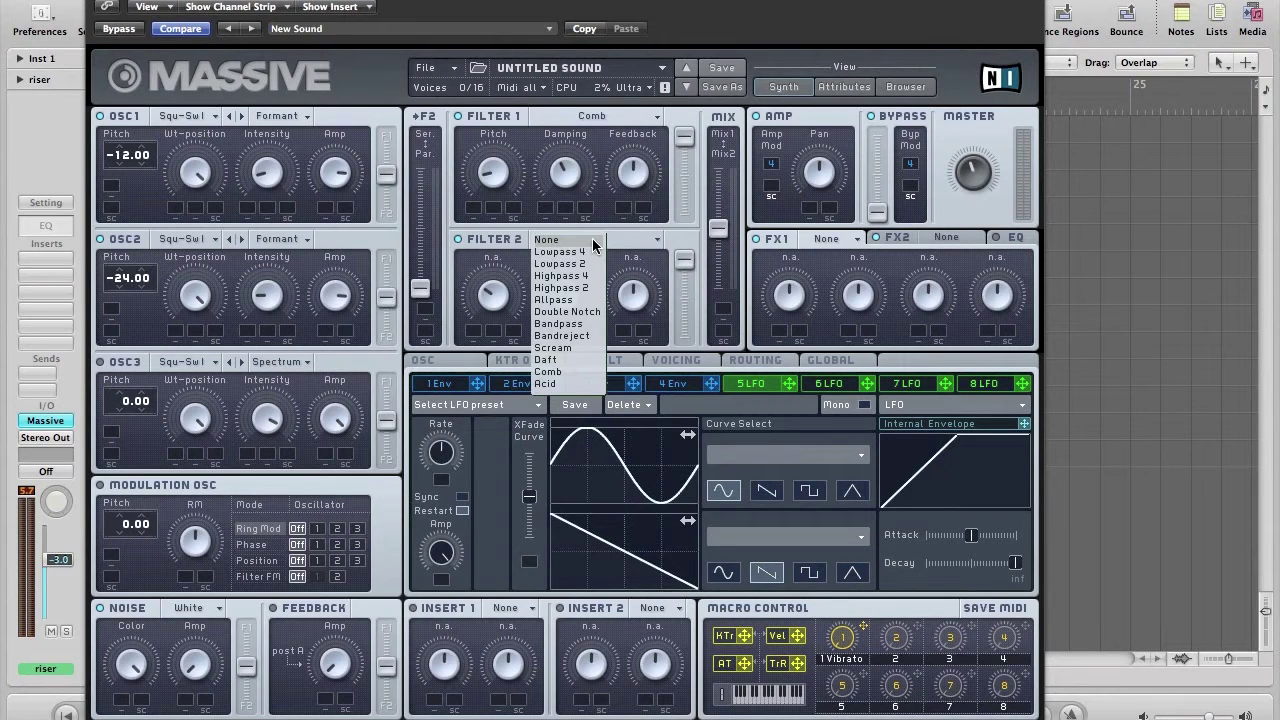
{"action": "left_click", "coordinate": [559, 276]}
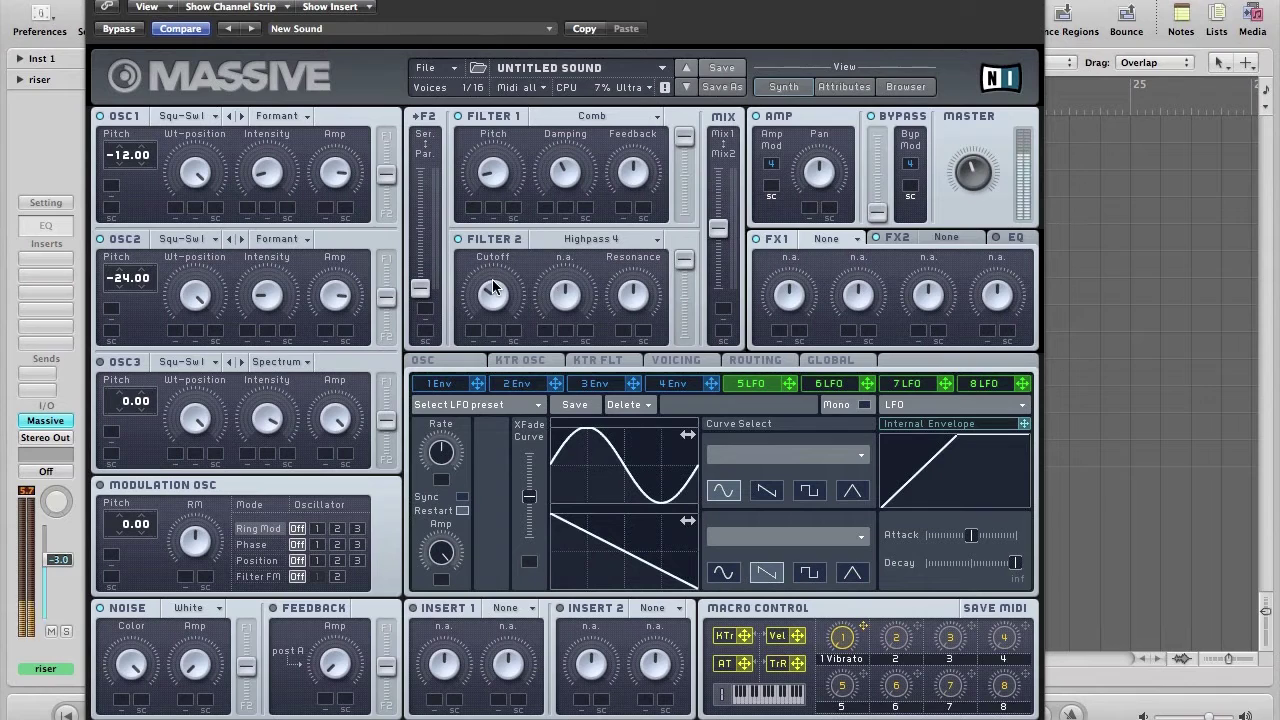
{"action": "left_click_drag", "start_coordinate": [510, 290], "coordinate": [510, 286]}
{"action": "left_click_drag", "start_coordinate": [717, 230], "coordinate": [703, 120]}
{"action": "left_click_drag", "start_coordinate": [718, 168], "coordinate": [717, 224]}
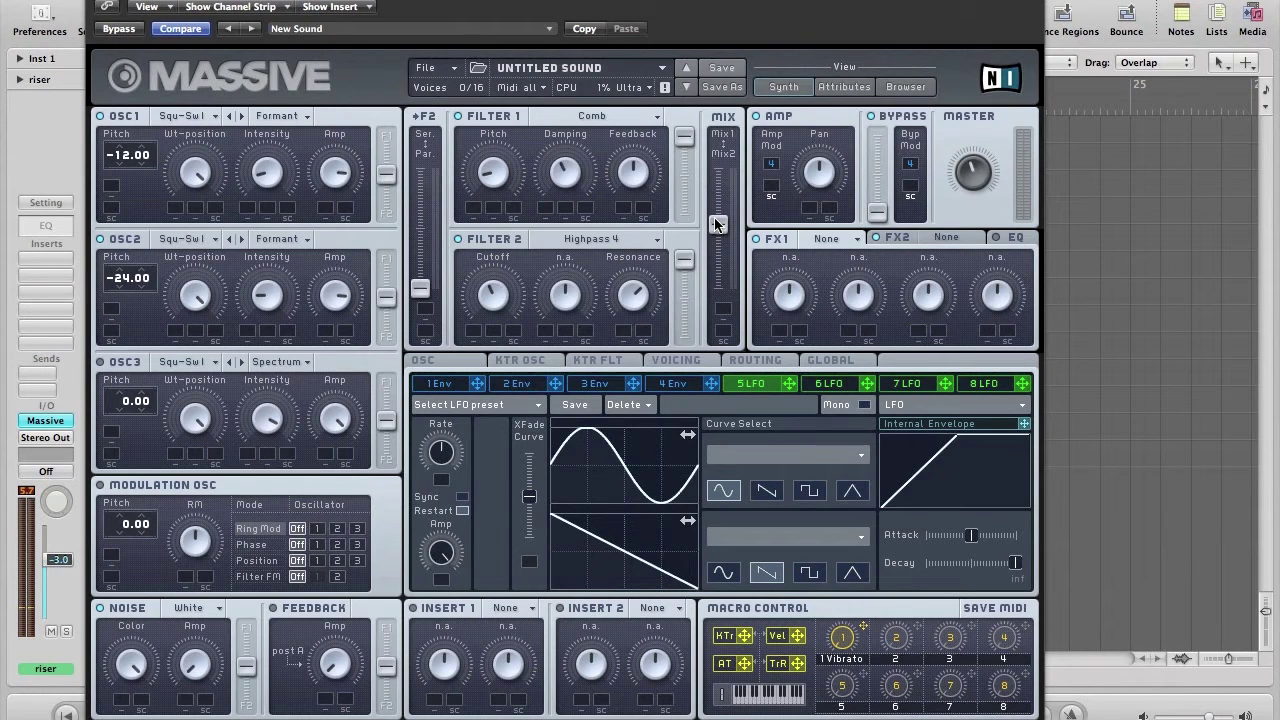
Step: Set the voicing to Monophon with Unisono 2 and enable Pan Position spread at about a quarter
{"action": "left_click", "coordinate": [670, 368]}
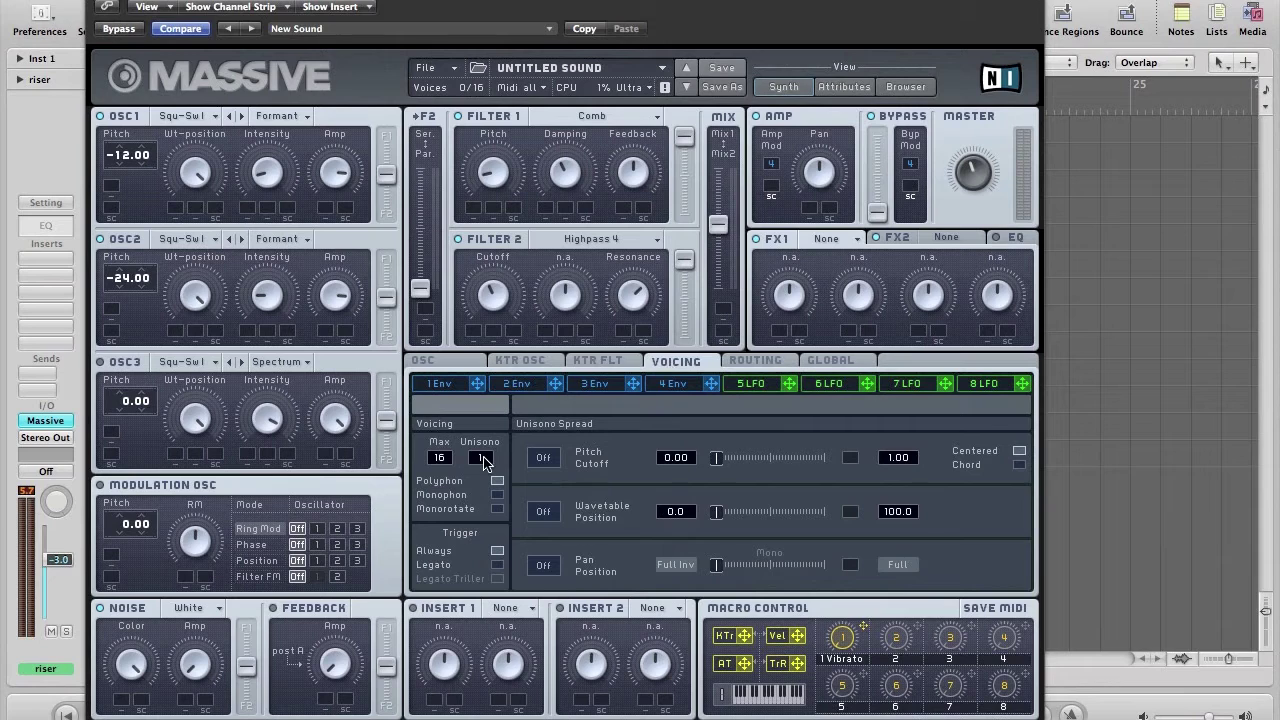
{"action": "left_click_drag", "start_coordinate": [483, 462], "coordinate": [484, 455]}
{"action": "left_click", "coordinate": [497, 494]}
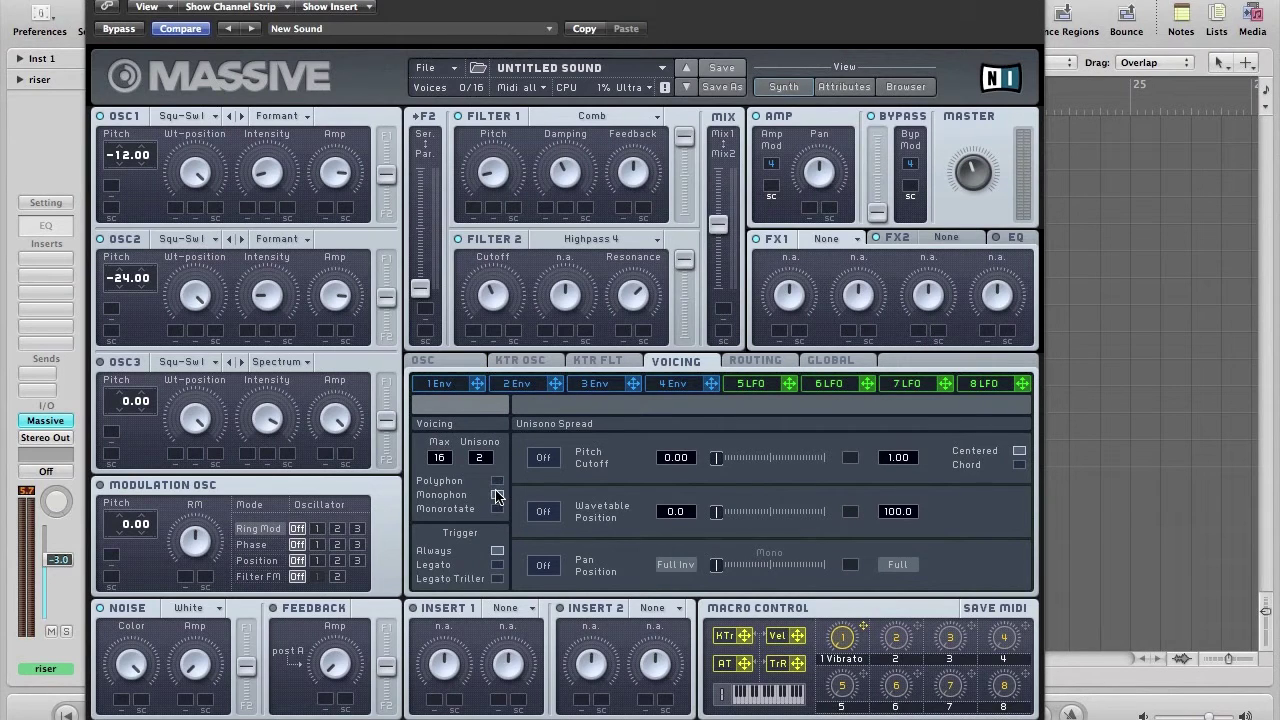
{"action": "left_click", "coordinate": [541, 567]}
{"action": "mouse_move", "coordinate": [736, 561]}
{"action": "left_mouse_down"}
{"action": "mouse_move", "coordinate": [708, 565]}
{"action": "mouse_move", "coordinate": [774, 567]}
{"action": "mouse_move", "coordinate": [743, 571]}
{"action": "left_mouse_up"}
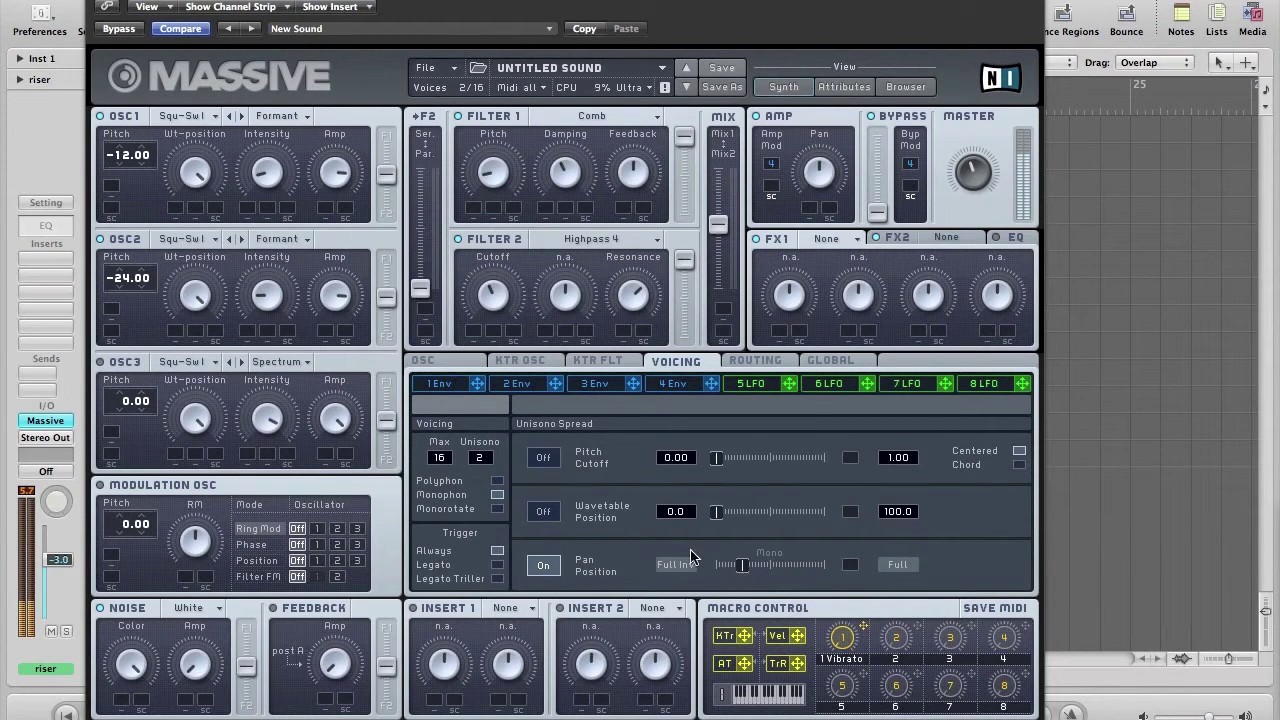
Step: Set the oscillator pitchbend Up range to 24.00
{"action": "left_click", "coordinate": [424, 362]}
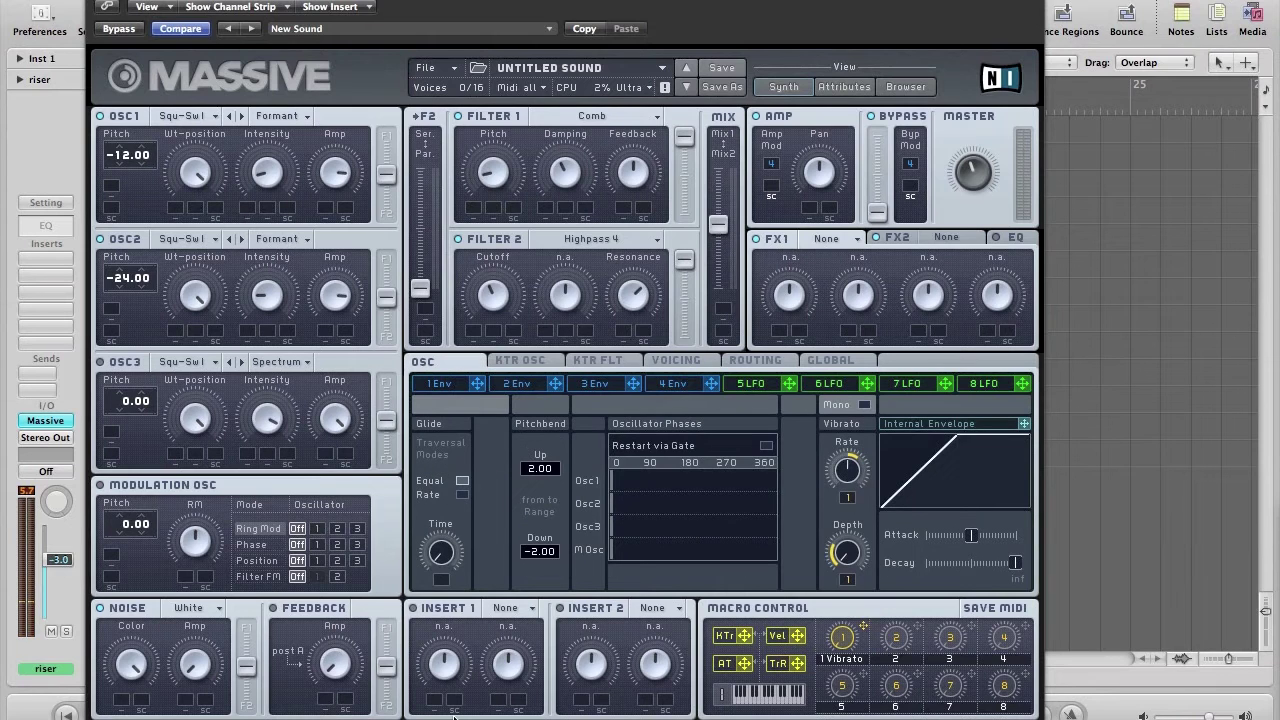
{"action": "left_click", "coordinate": [676, 362]}
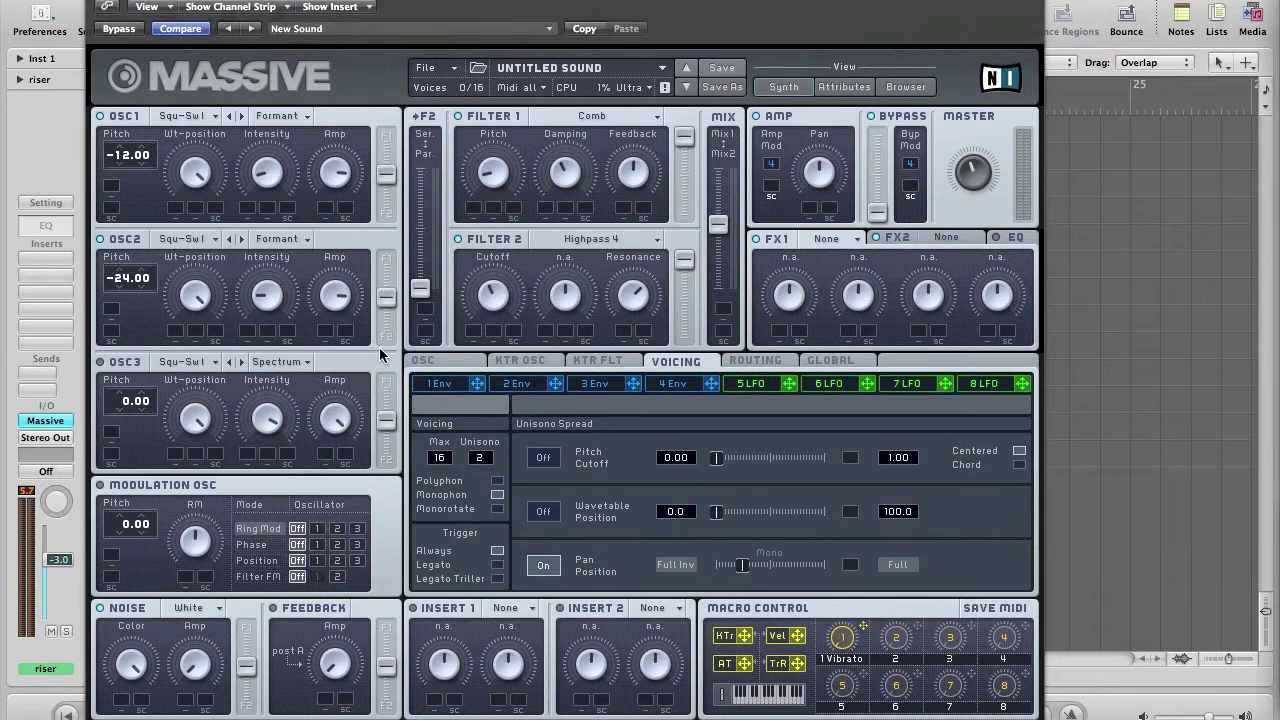
{"action": "left_click", "coordinate": [437, 362]}
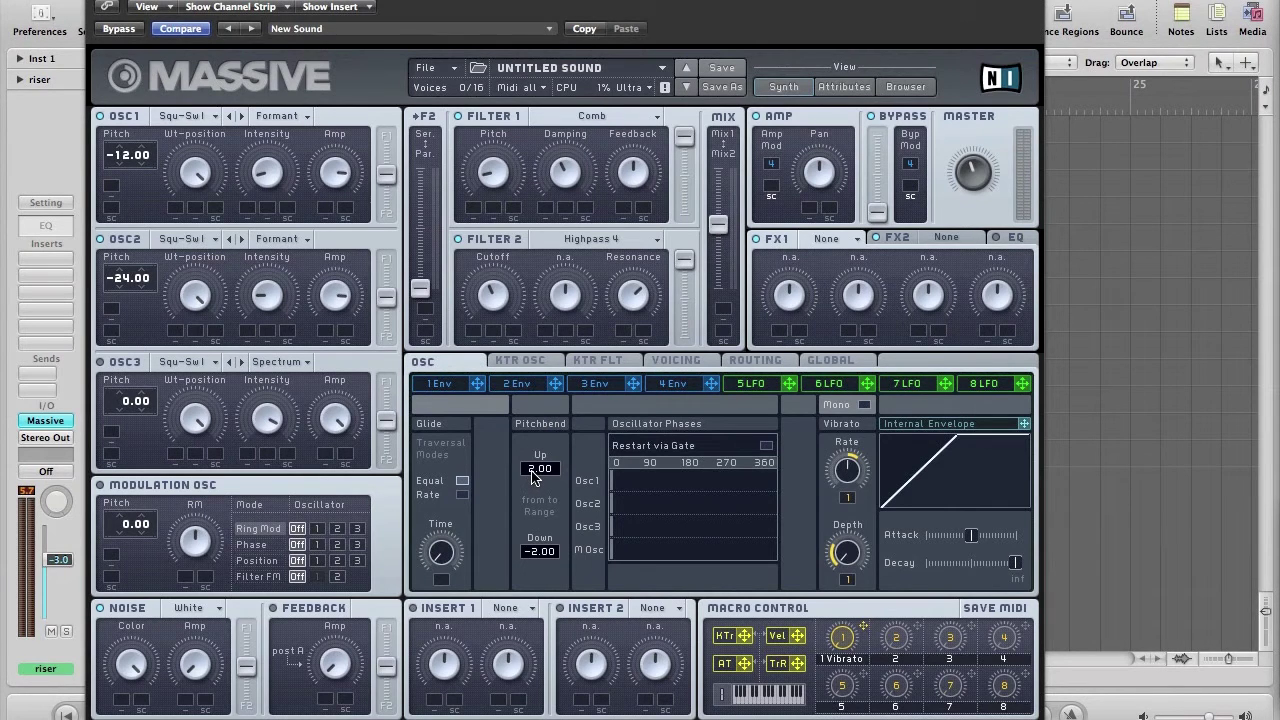
{"action": "type", "text": "20"}
{"action": "key", "text": "Return"}
{"action": "left_click_drag", "start_coordinate": [543, 442], "coordinate": [543, 429]}
Step: Examine the riser region's pitch-bend curve in the piano roll and bring the synth back up
{"action": "key", "text": "super+w"}
{"action": "key", "text": "super+4"}
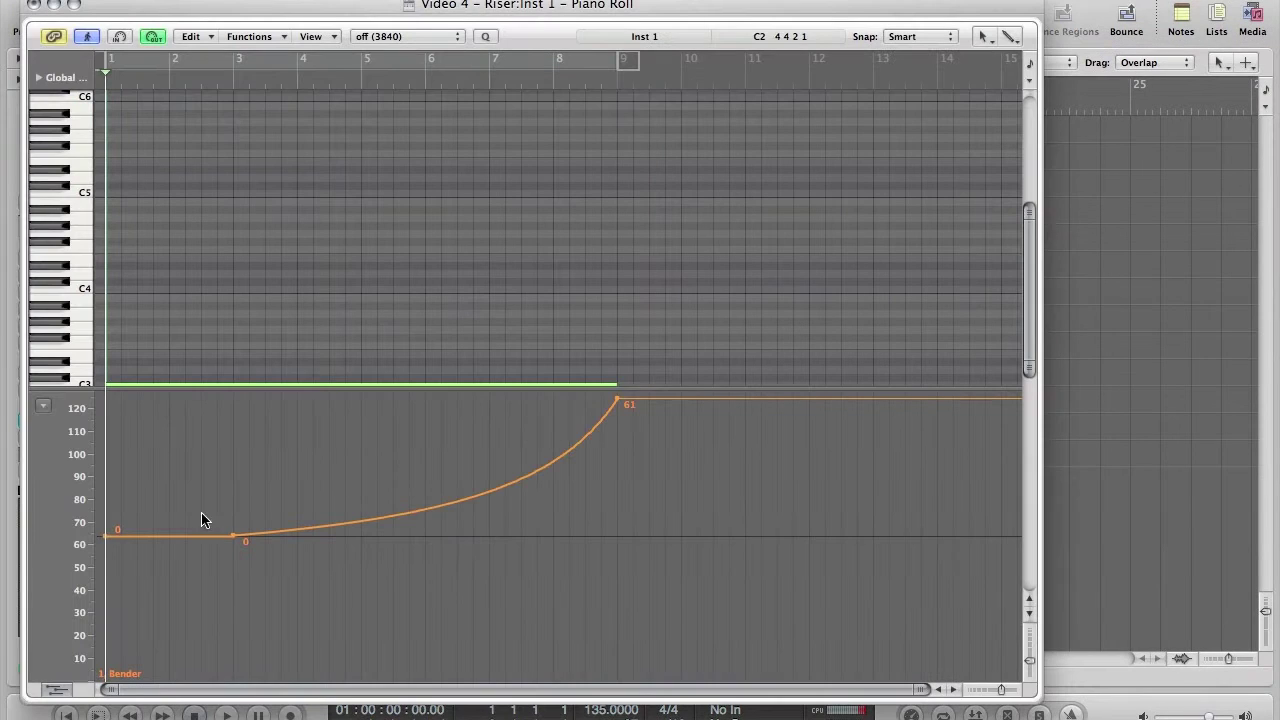
{"action": "key", "text": "v"}
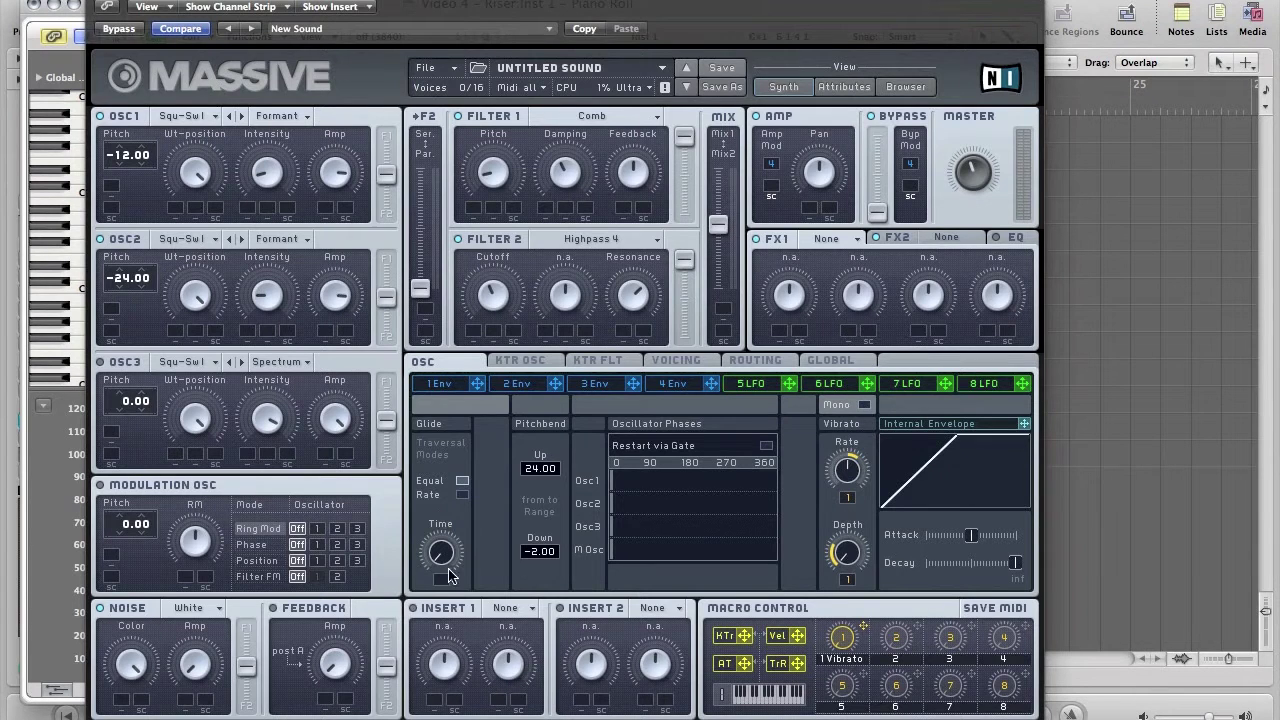
Step: Reset the pitchbend Up range to 0 and raise it back to 24.00
{"action": "double_click", "coordinate": [540, 469]}
{"action": "type", "text": "0"}
{"action": "key", "text": "Return"}
{"action": "left_click_drag", "start_coordinate": [530, 475], "coordinate": [538, 427]}
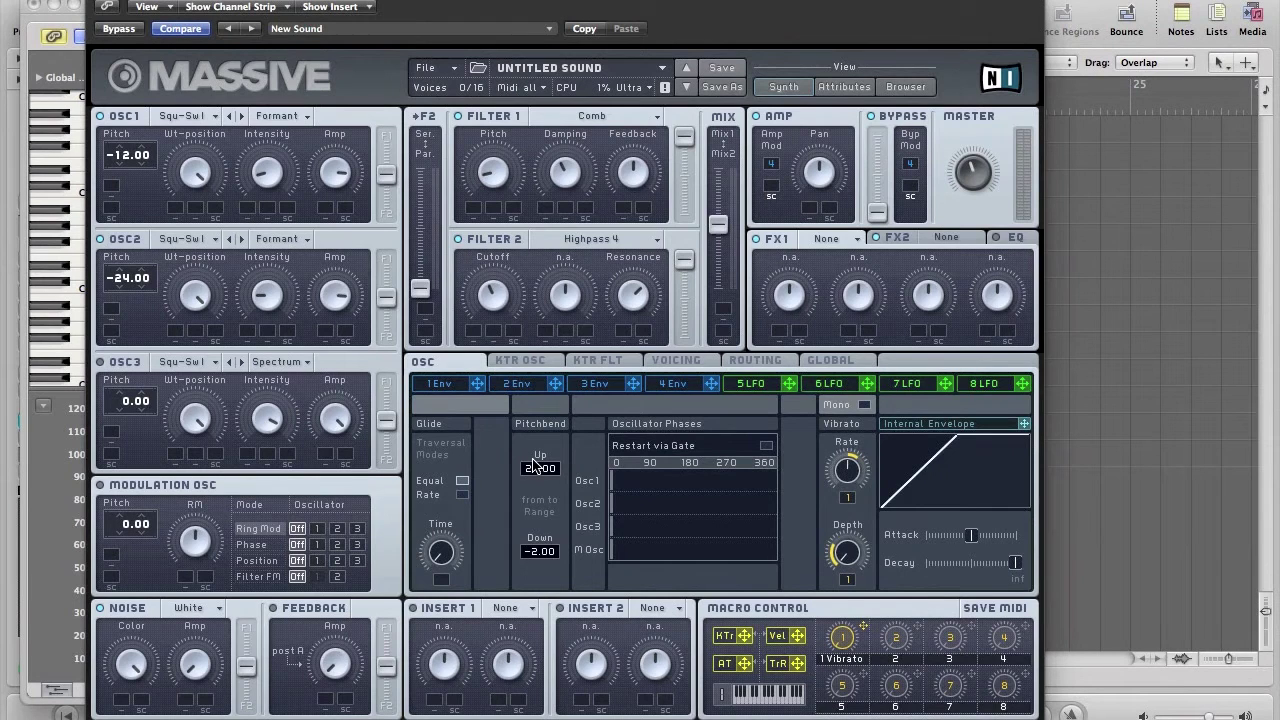
{"action": "left_click", "coordinate": [662, 368]}
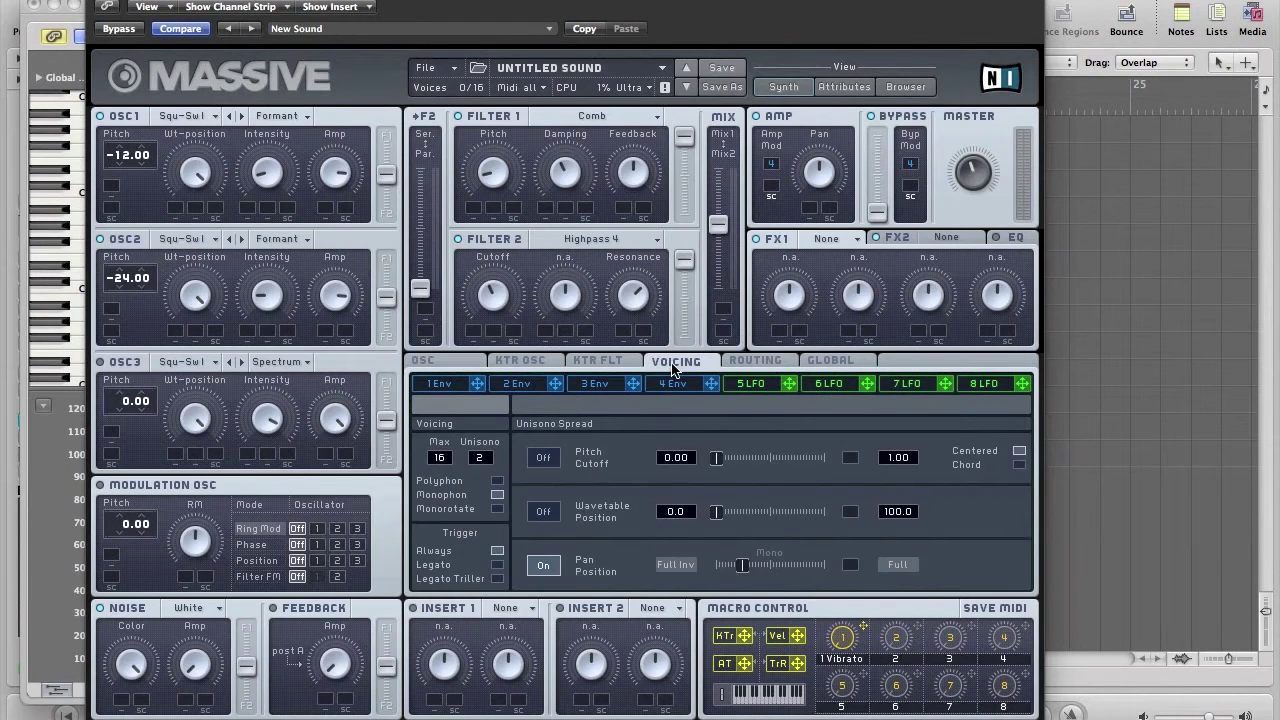
Step: Set FX1 to Dimension Expander and FX2 to Reverb with reduced dry/wet and raised density and color
{"action": "left_click", "coordinate": [826, 238]}
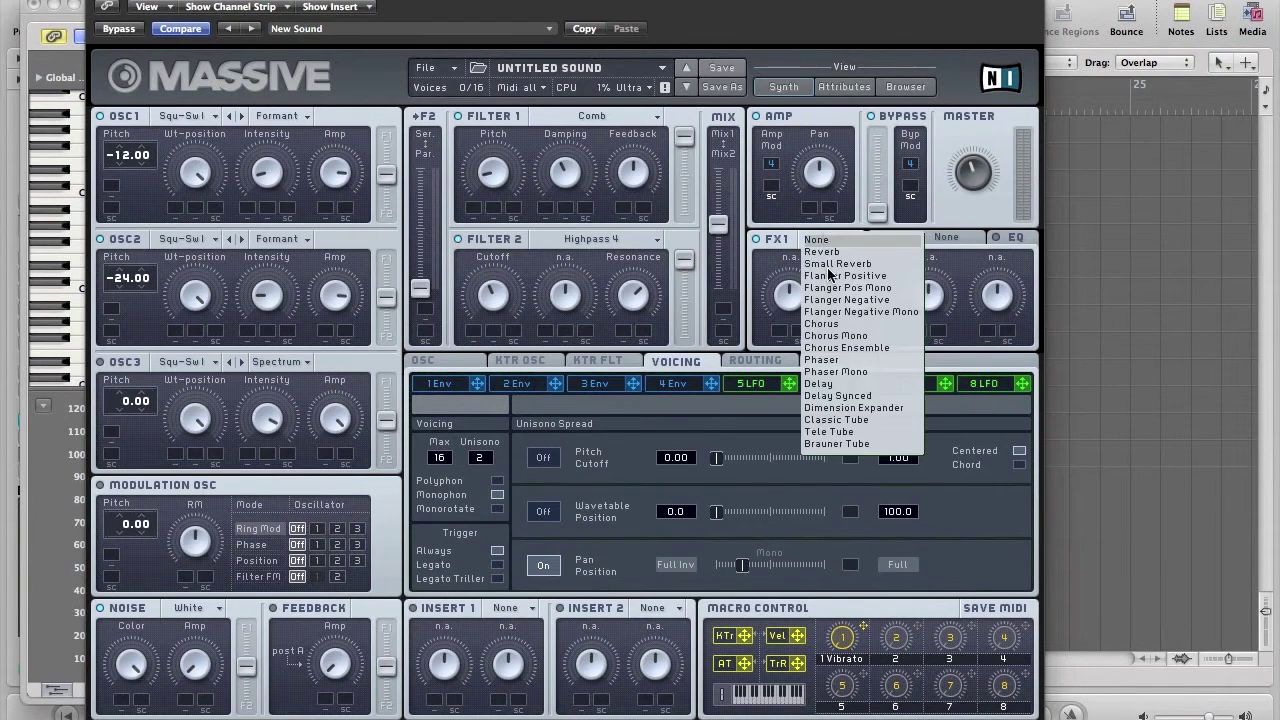
{"action": "left_click", "coordinate": [849, 408]}
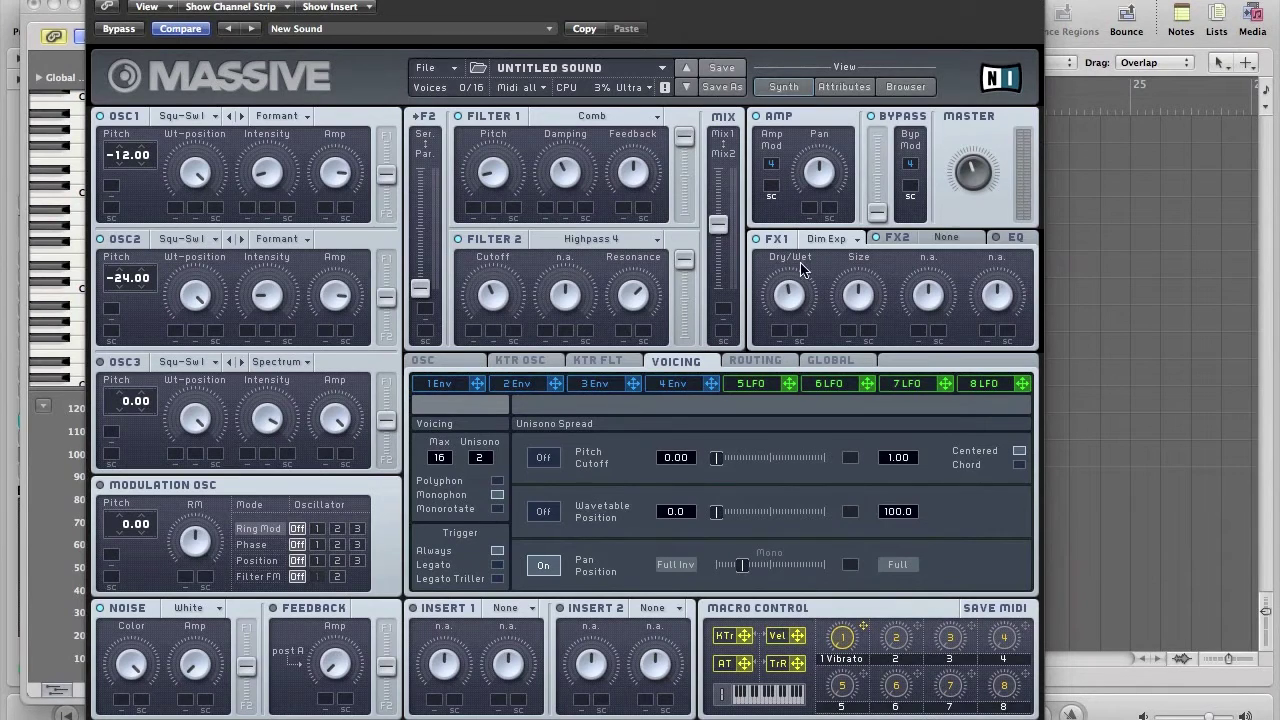
{"action": "left_click", "coordinate": [943, 240]}
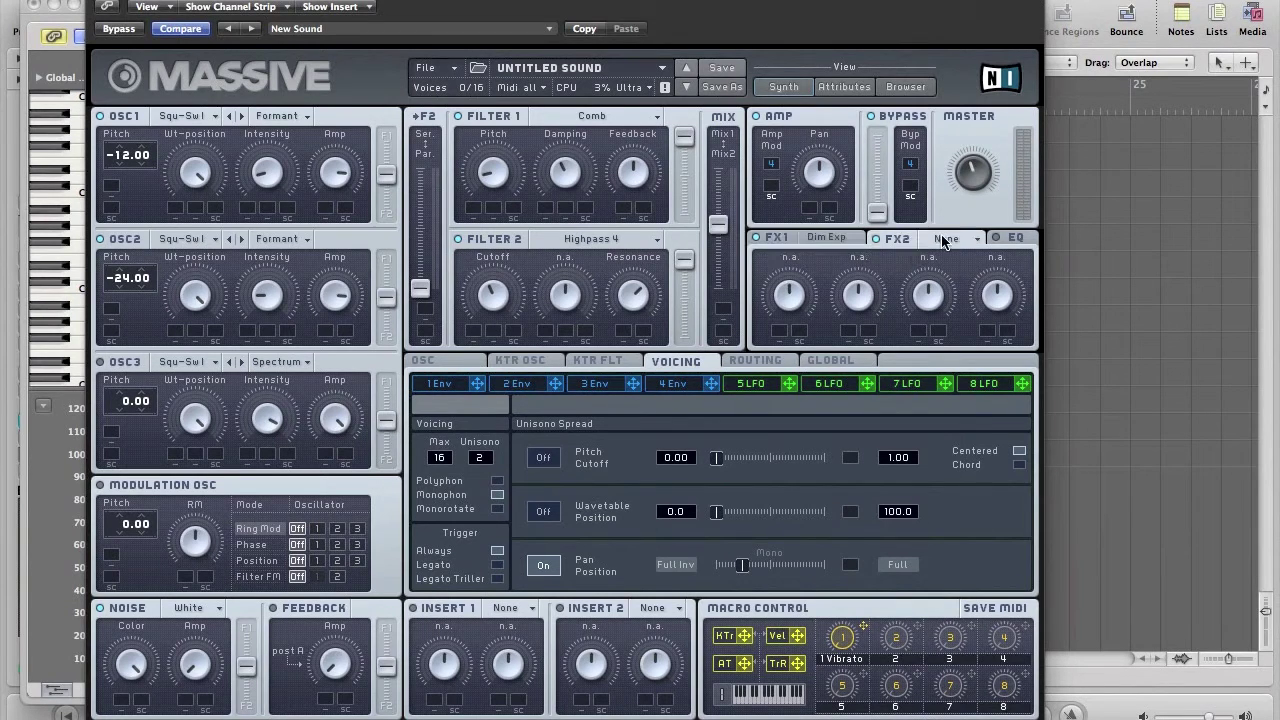
{"action": "left_click", "coordinate": [943, 240]}
{"action": "left_click", "coordinate": [952, 258]}
{"action": "left_click_drag", "start_coordinate": [789, 305], "coordinate": [800, 375]}
{"action": "left_click_drag", "start_coordinate": [927, 296], "coordinate": [911, 226]}
Step: Shorten the attack of envelope 4
{"action": "left_click", "coordinate": [674, 384]}
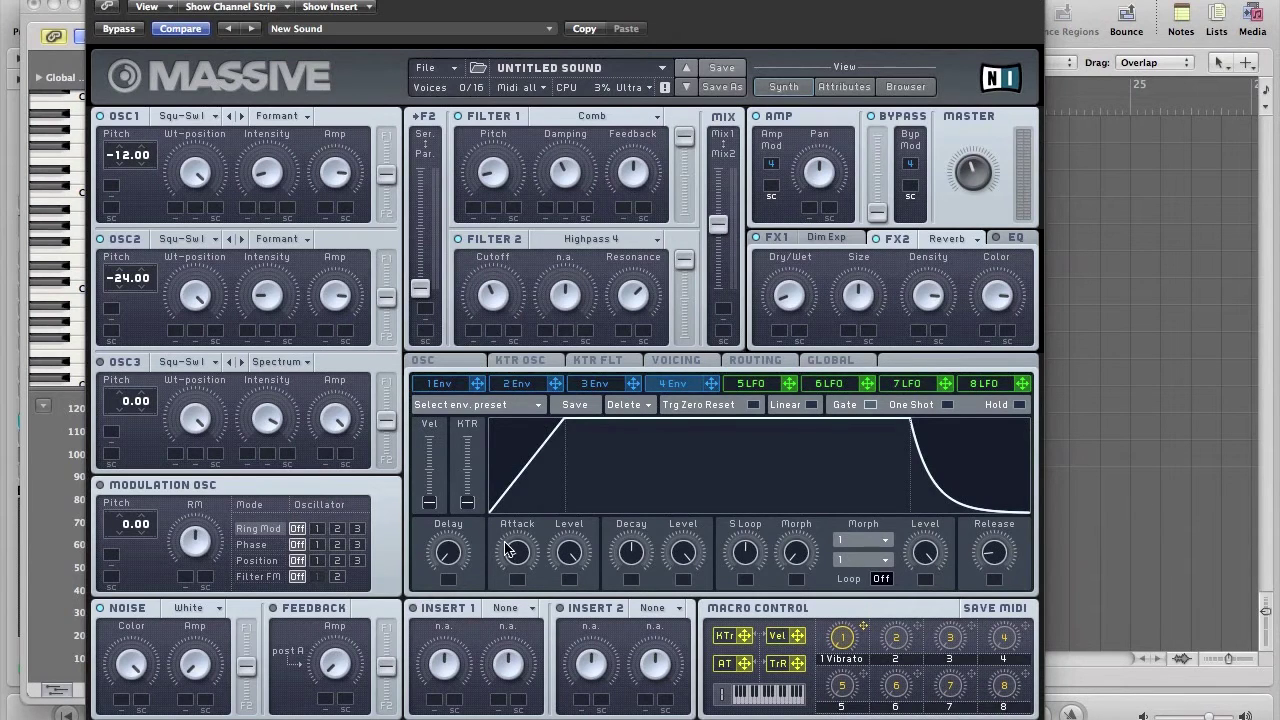
{"action": "left_click_drag", "start_coordinate": [510, 551], "coordinate": [511, 594]}
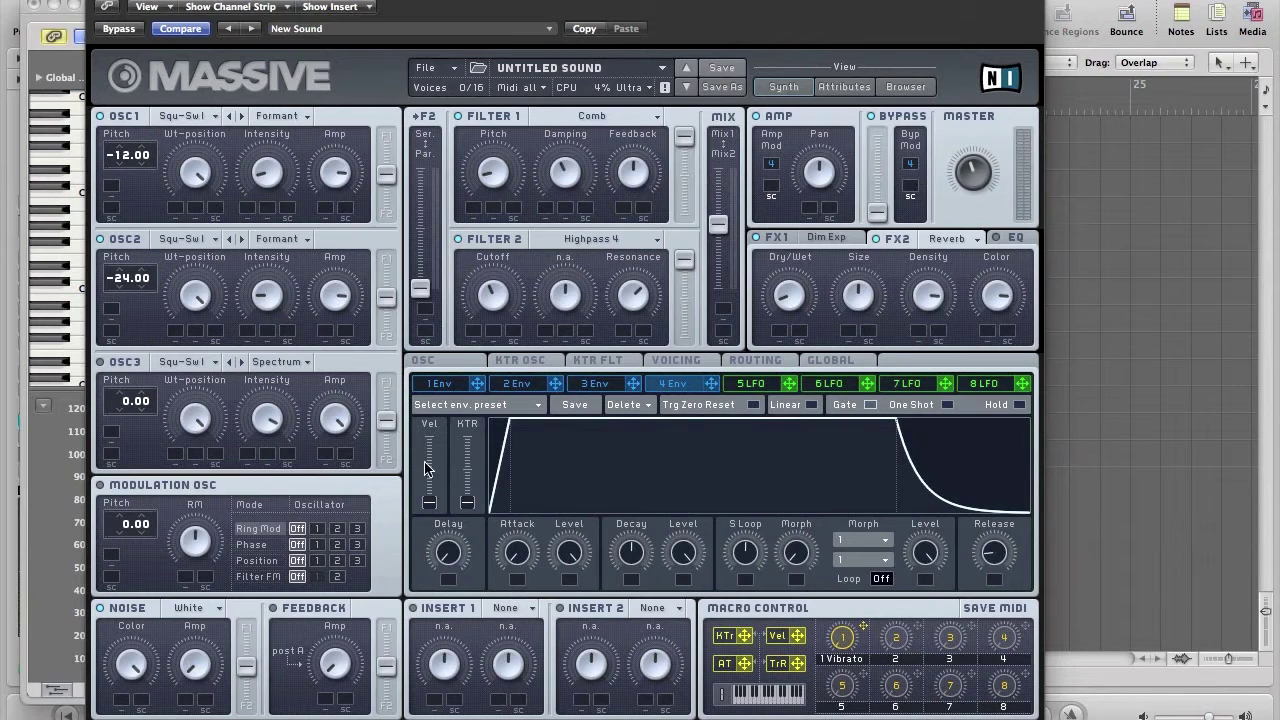
Step: Modulate the intensity of oscillators 1 and 2 with envelope 1, and raise its attack and decay level to maximum
{"action": "left_click", "coordinate": [432, 384]}
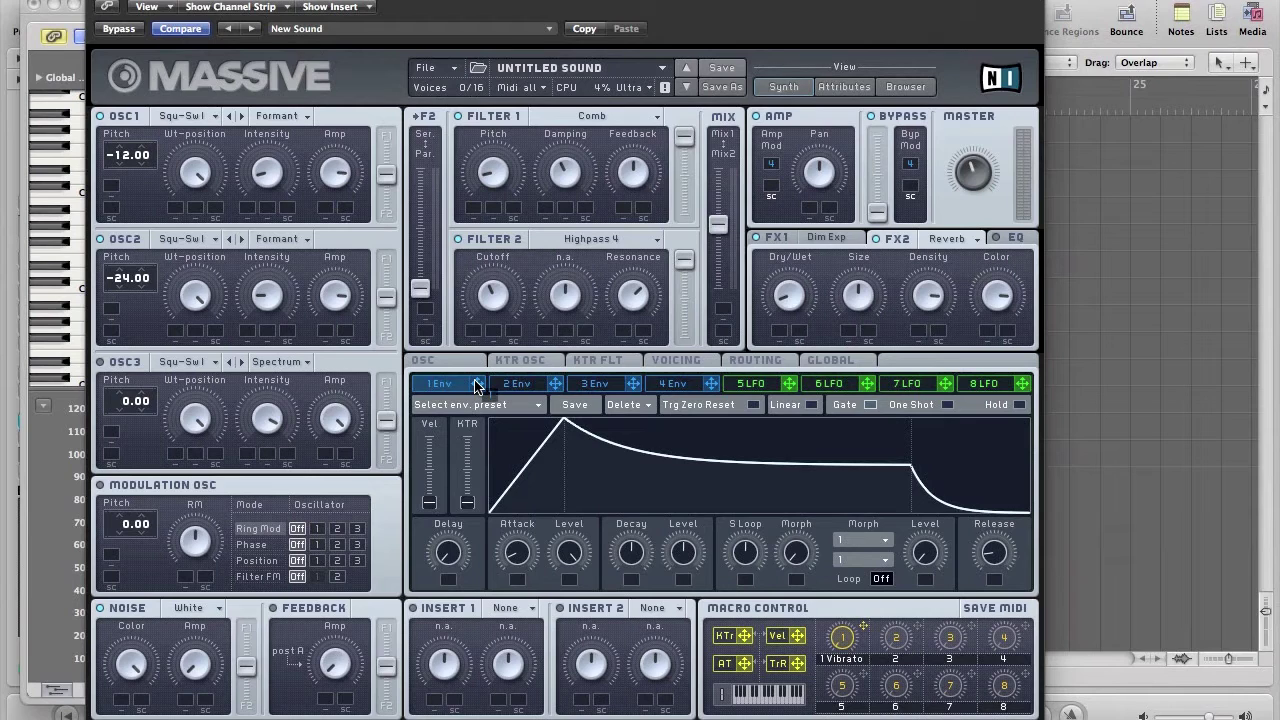
{"action": "left_click_drag", "start_coordinate": [477, 387], "coordinate": [247, 209]}
{"action": "left_click_drag", "start_coordinate": [247, 336], "coordinate": [244, 254]}
{"action": "left_click_drag", "start_coordinate": [248, 210], "coordinate": [250, 122]}
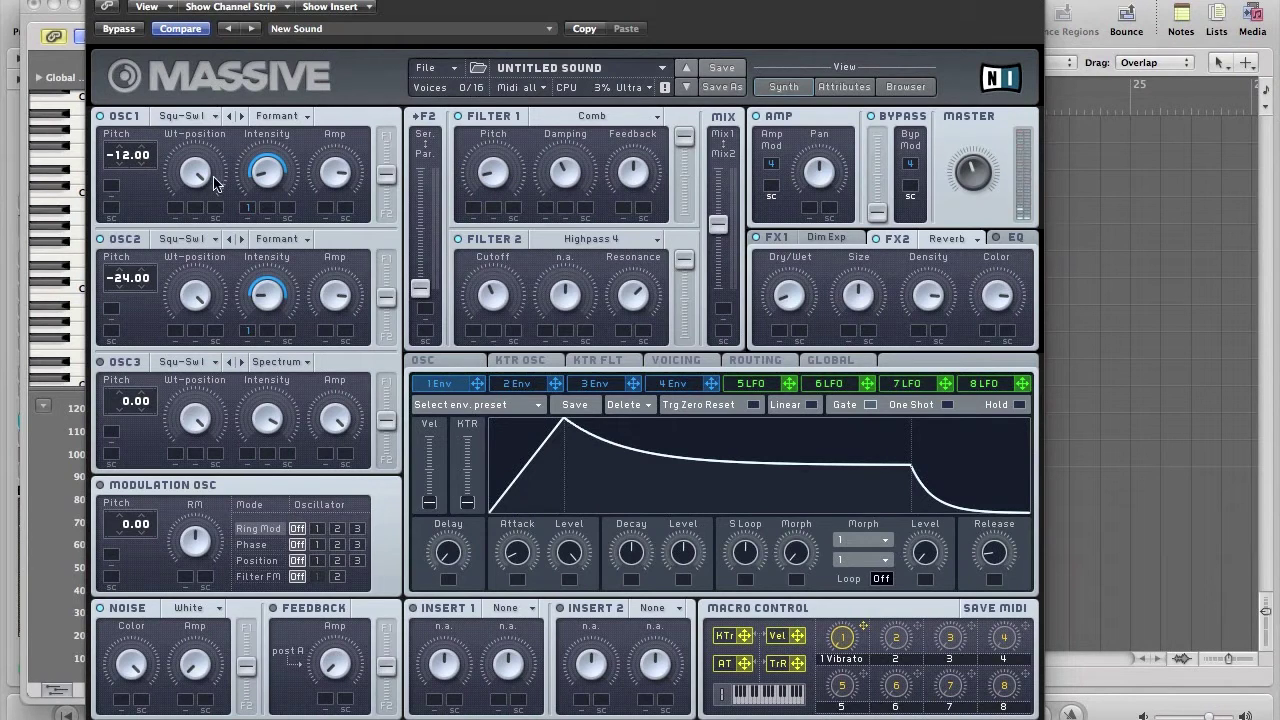
{"action": "left_click_drag", "start_coordinate": [510, 562], "coordinate": [512, 328]}
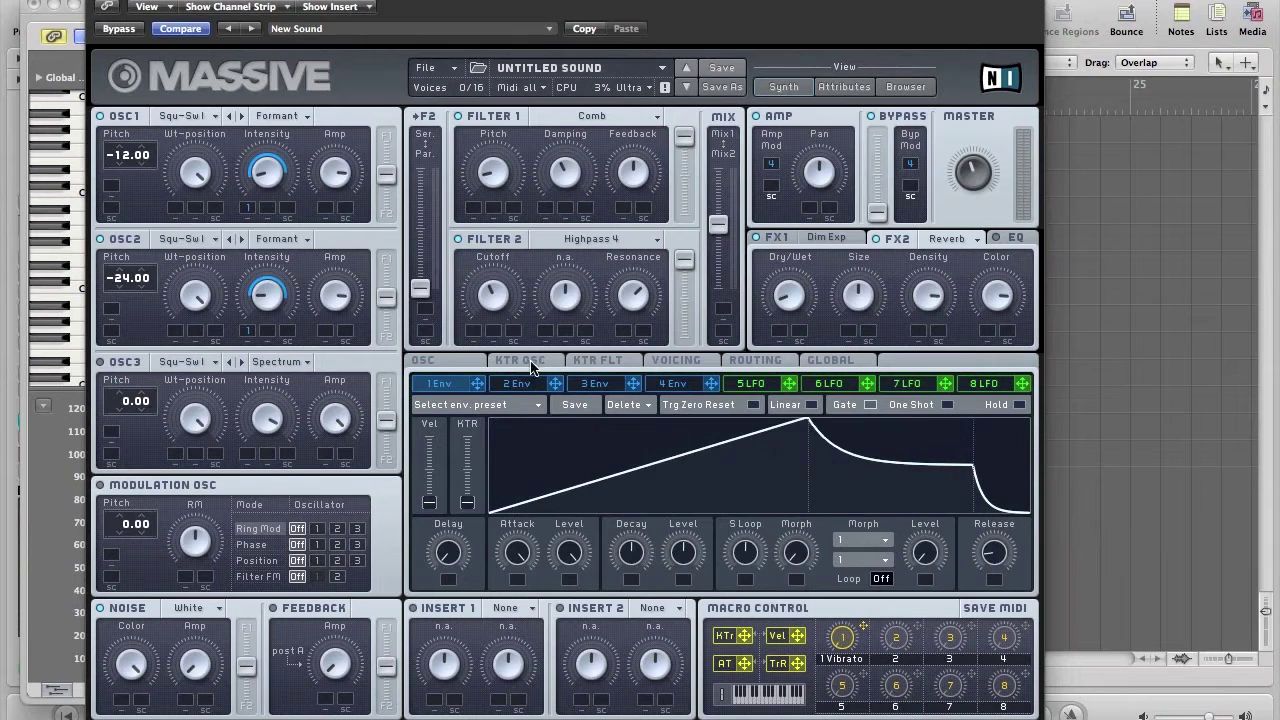
{"action": "left_click_drag", "start_coordinate": [684, 558], "coordinate": [686, 444]}
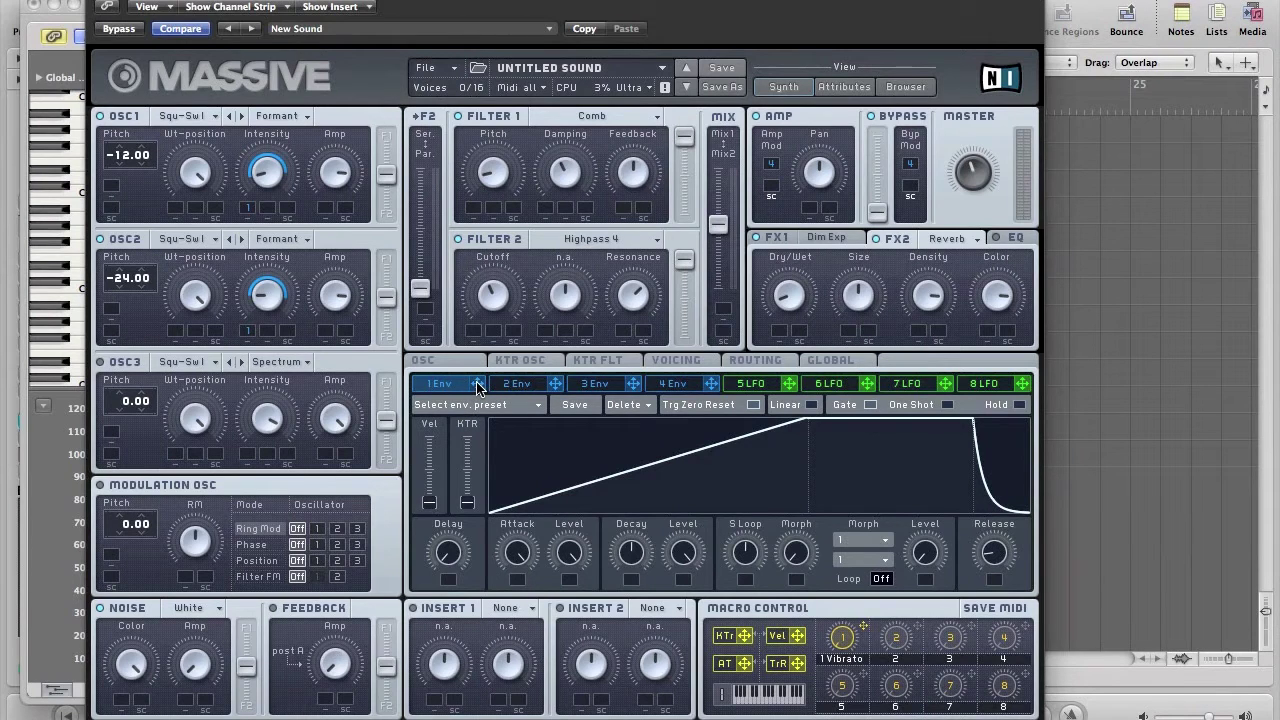
Step: Assign envelope 1 to Filter 1's pitch and Filter 2's cutoff with positive modulation amounts
{"action": "left_click_drag", "start_coordinate": [478, 387], "coordinate": [473, 208]}
{"action": "left_click_drag", "start_coordinate": [467, 335], "coordinate": [465, 267]}
{"action": "left_click_drag", "start_coordinate": [476, 210], "coordinate": [463, 148]}
Step: Modulate the intensity of oscillators 1 and 2 with LFO 5 and crossfade the LFO fully to its sine curve
{"action": "left_click", "coordinate": [744, 386]}
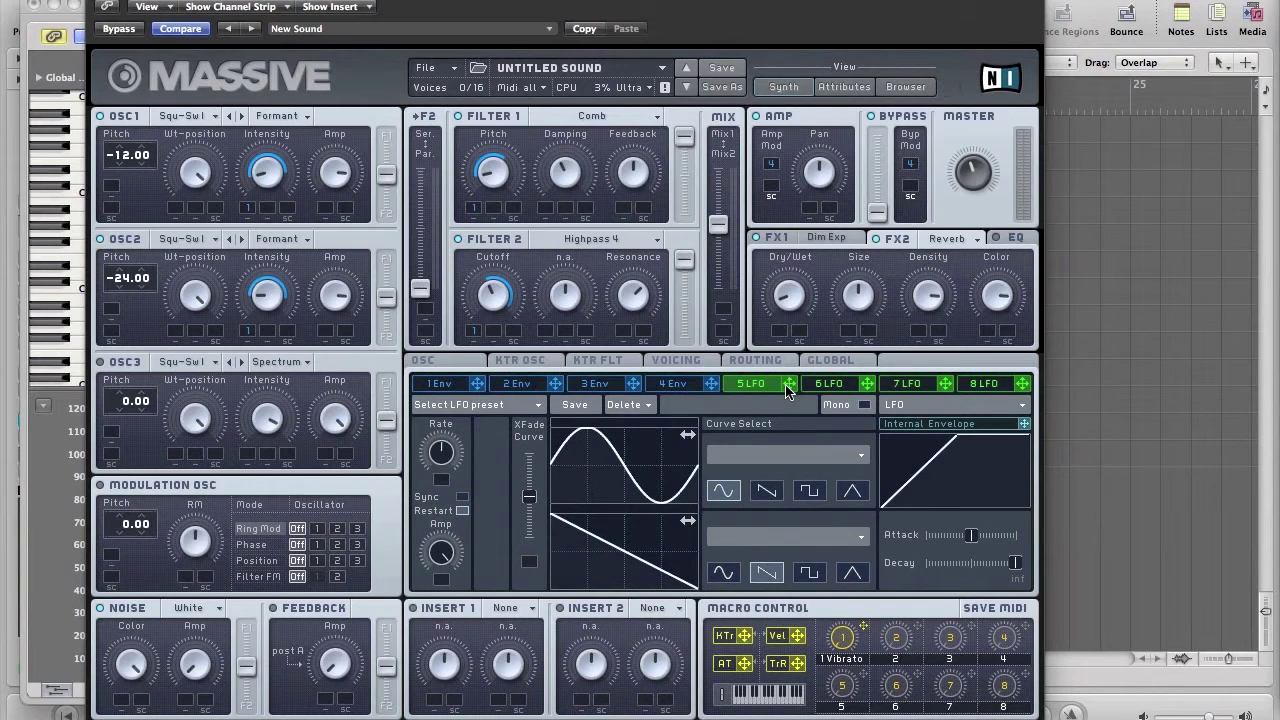
{"action": "left_click_drag", "start_coordinate": [788, 390], "coordinate": [267, 212]}
{"action": "left_click_drag", "start_coordinate": [266, 209], "coordinate": [264, 336]}
{"action": "left_click_drag", "start_coordinate": [264, 336], "coordinate": [264, 290]}
{"action": "left_click_drag", "start_coordinate": [268, 213], "coordinate": [235, 154]}
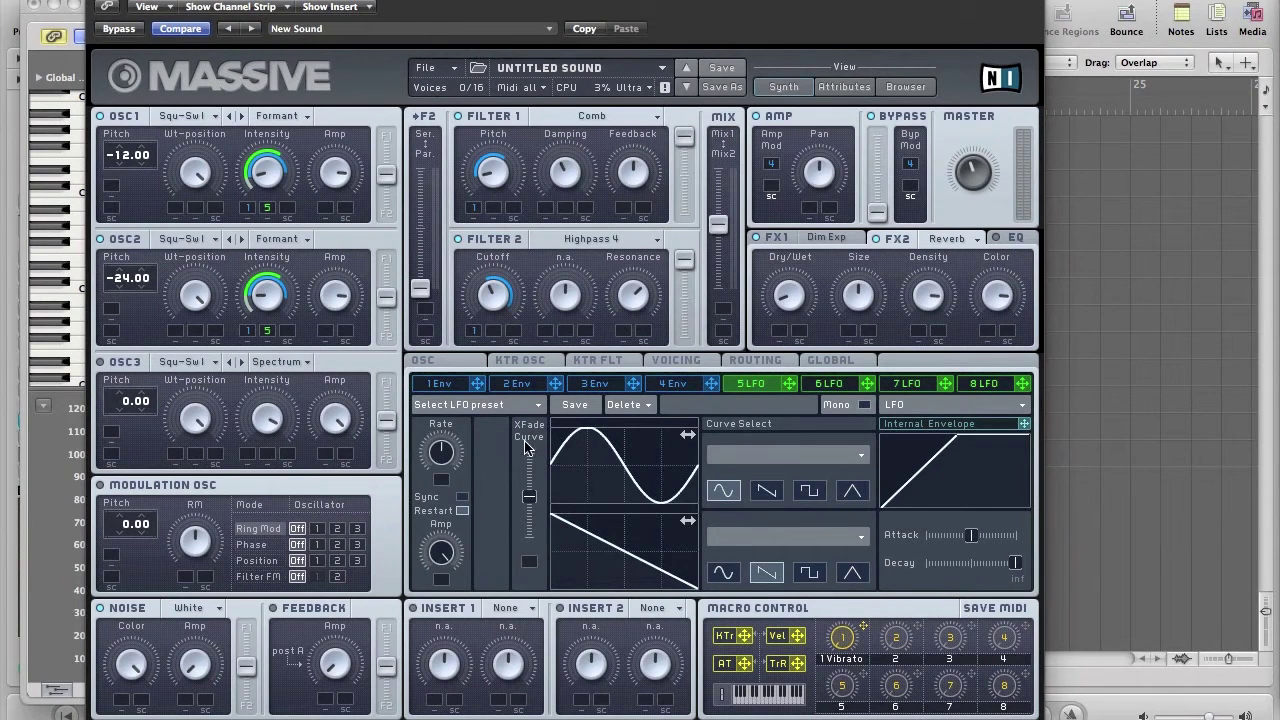
{"action": "left_click_drag", "start_coordinate": [530, 496], "coordinate": [529, 455]}
Step: Change modulator 6 to a Performer and assign it to Filter 2's cutoff and Filter 1's pitch with positive amounts
{"action": "left_click", "coordinate": [820, 390]}
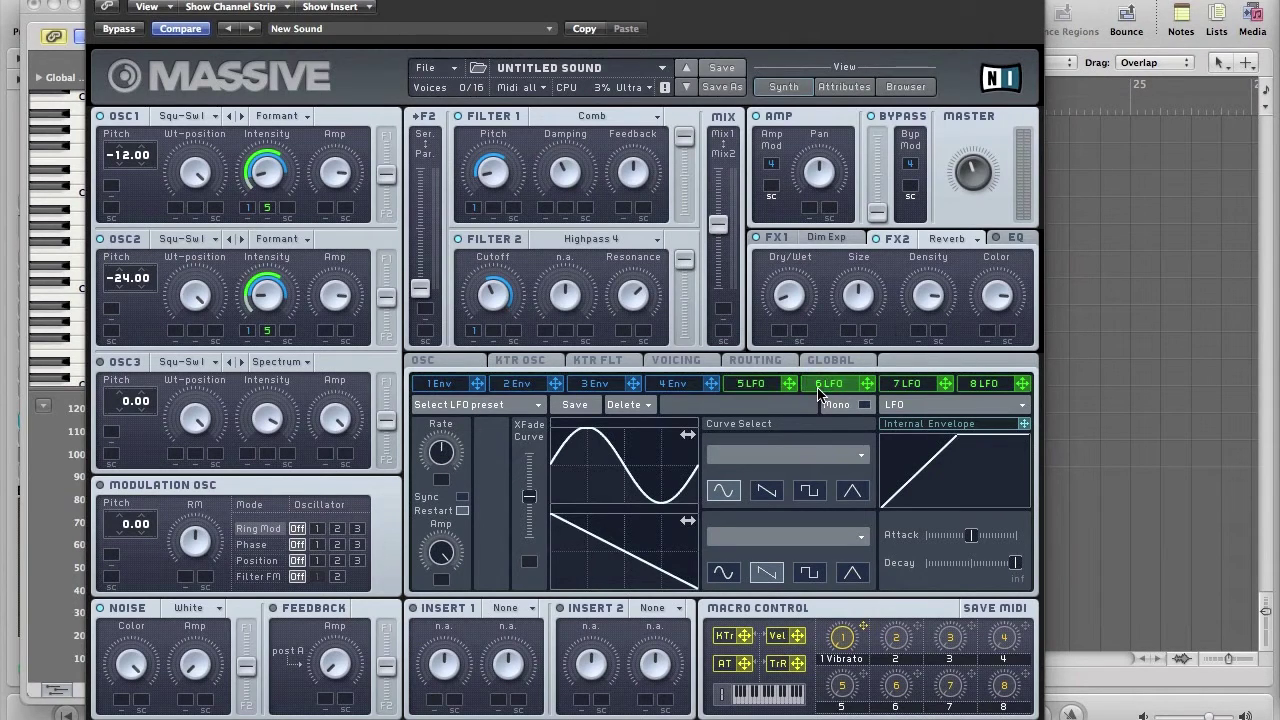
{"action": "left_click", "coordinate": [887, 404]}
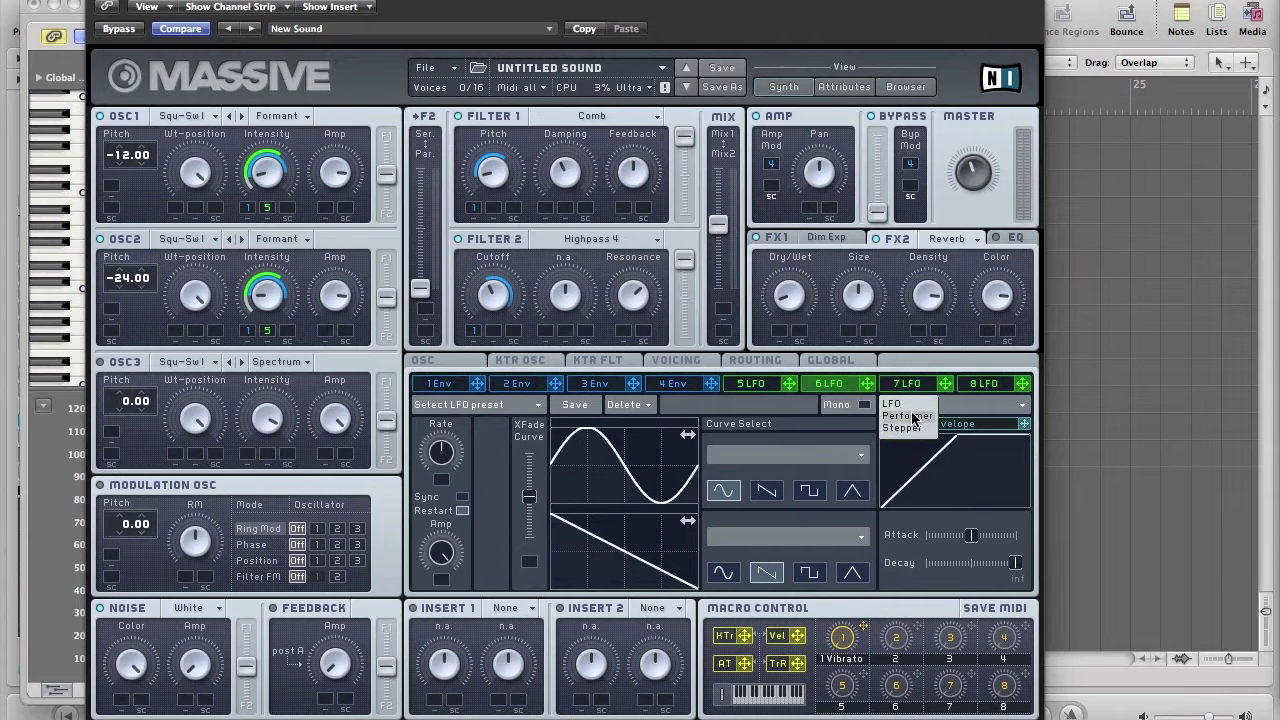
{"action": "left_click", "coordinate": [912, 416]}
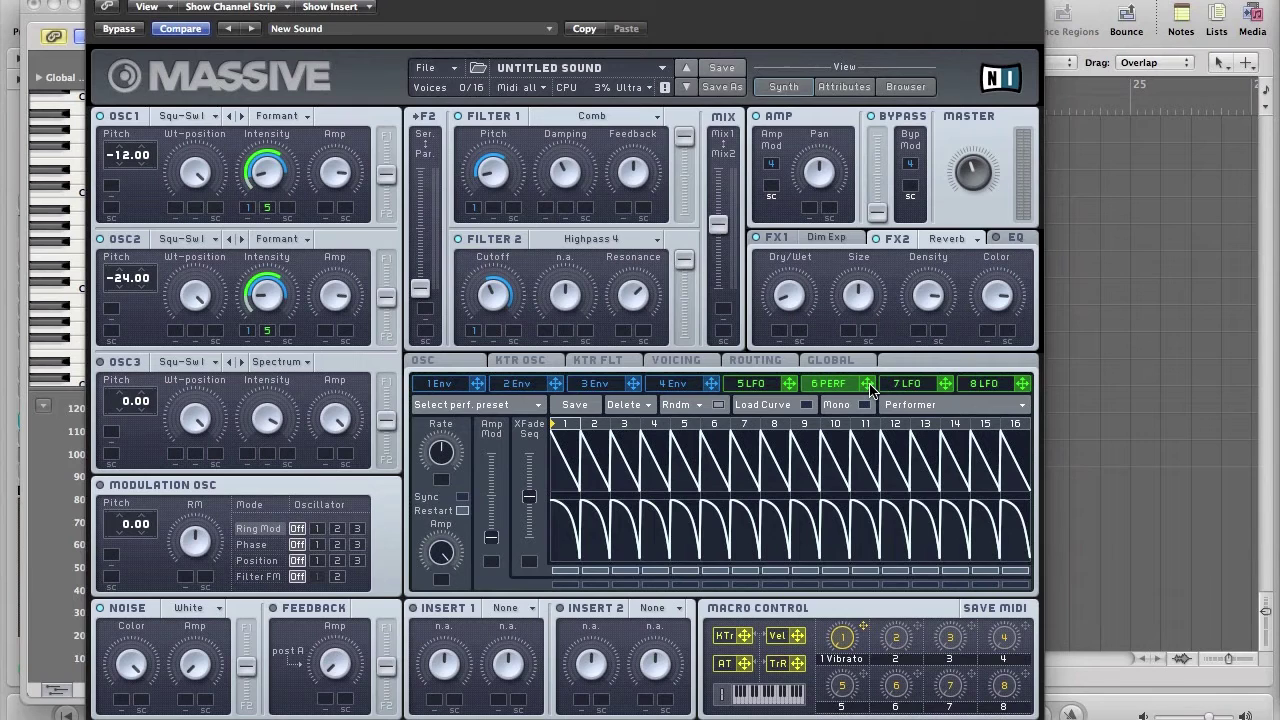
{"action": "left_click_drag", "start_coordinate": [868, 385], "coordinate": [493, 332]}
{"action": "left_click_drag", "start_coordinate": [493, 333], "coordinate": [524, 292]}
{"action": "left_click_drag", "start_coordinate": [493, 208], "coordinate": [468, 120]}
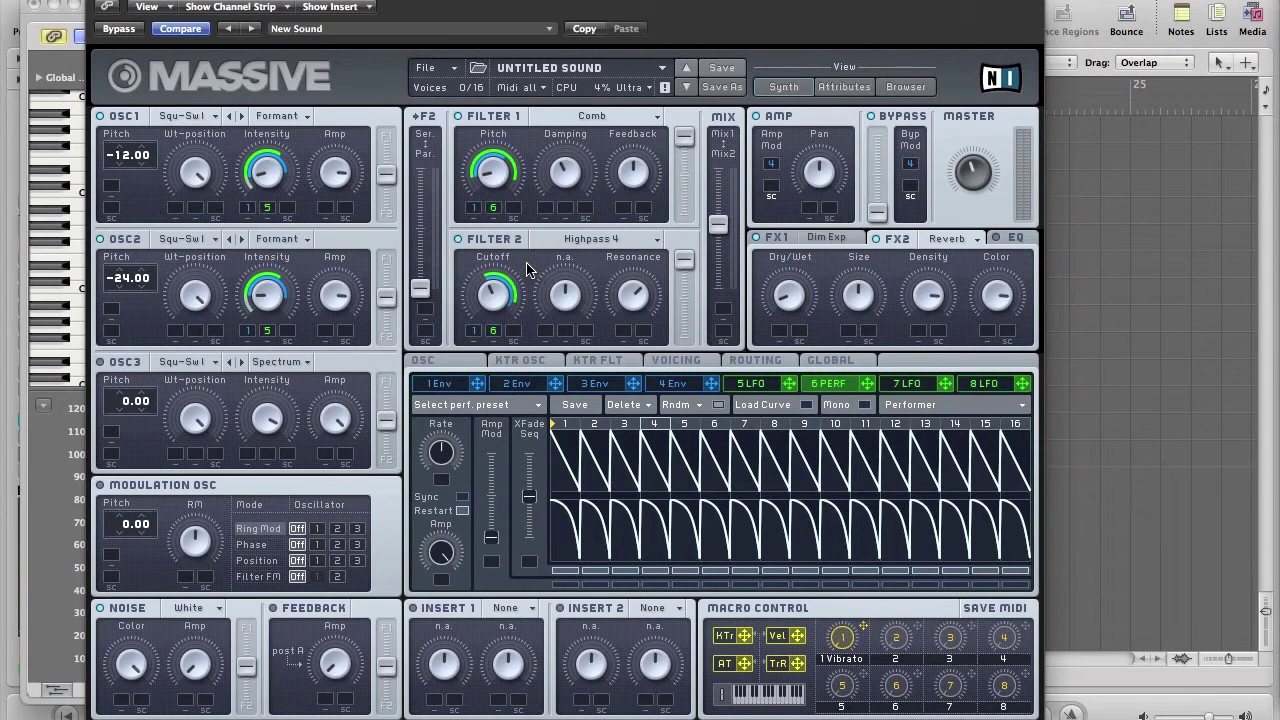
Step: Sync the Performer at ratio 2/1 and crossfade fully to a four-step upper sequence, flat except for a steep exponential rise on step 4
{"action": "left_click", "coordinate": [462, 497]}
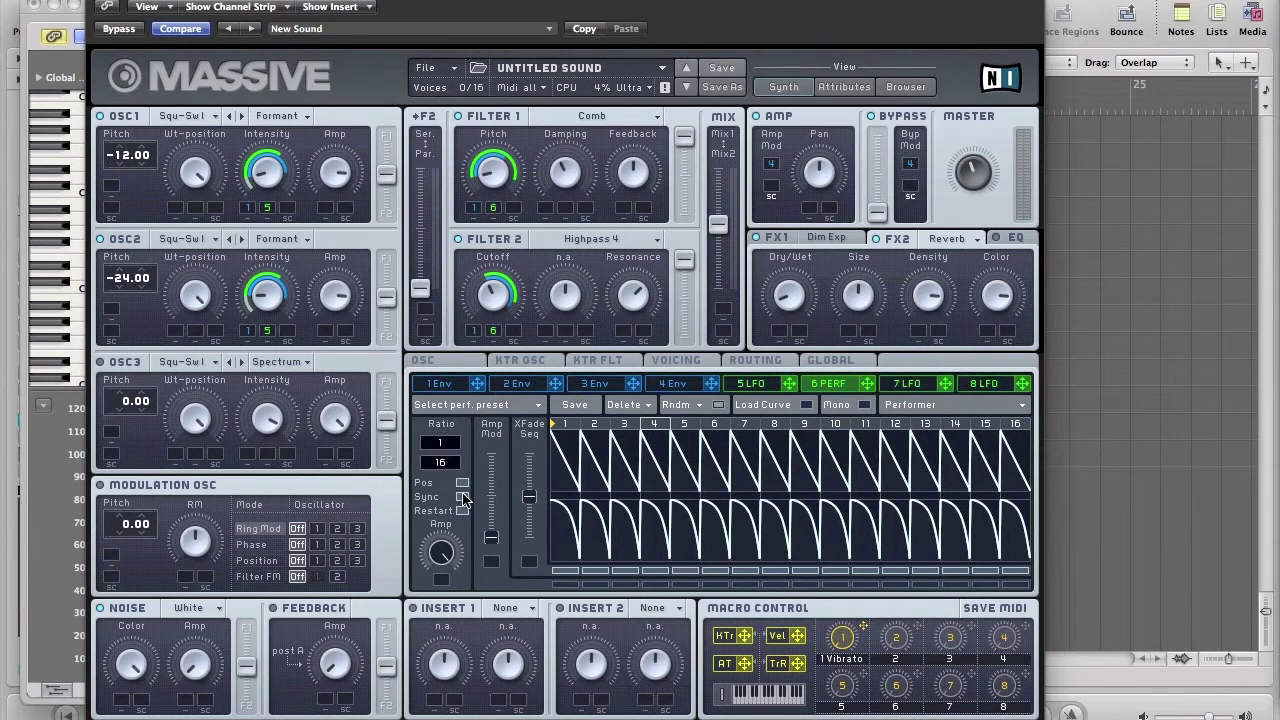
{"action": "left_click_drag", "start_coordinate": [440, 461], "coordinate": [442, 470]}
{"action": "left_click", "coordinate": [806, 406]}
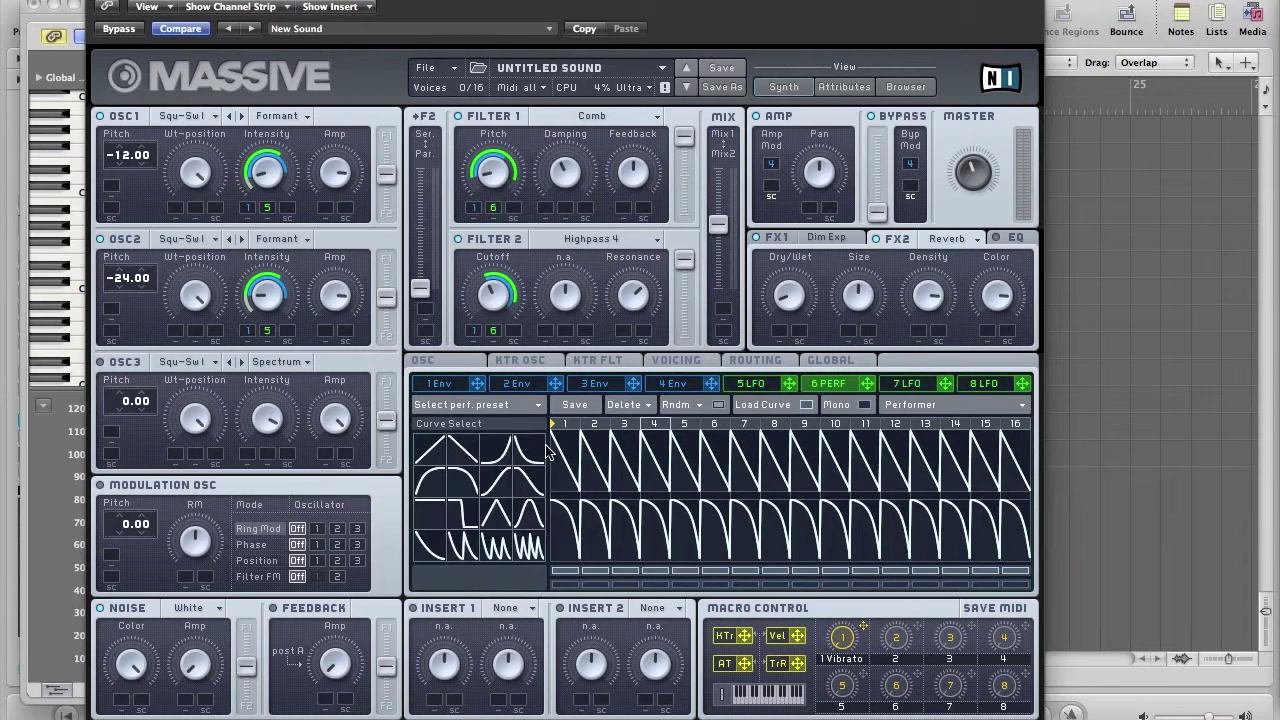
{"action": "mouse_move", "coordinate": [497, 452]}
{"action": "left_mouse_down"}
{"action": "mouse_move", "coordinate": [678, 470]}
{"action": "mouse_move", "coordinate": [610, 442]}
{"action": "mouse_move", "coordinate": [625, 492]}
{"action": "mouse_move", "coordinate": [604, 500]}
{"action": "left_mouse_up"}
{"action": "mouse_move", "coordinate": [684, 460]}
{"action": "left_mouse_down"}
{"action": "mouse_move", "coordinate": [740, 510]}
{"action": "mouse_move", "coordinate": [1050, 510]}
{"action": "left_mouse_up"}
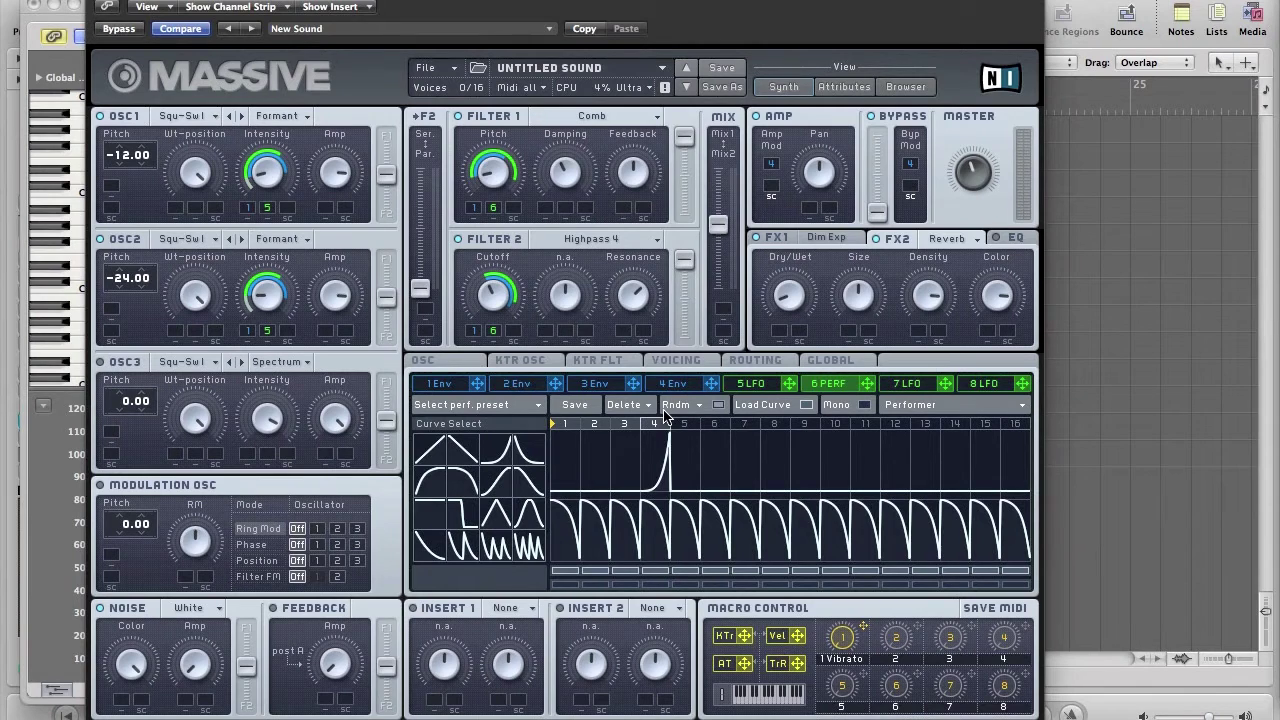
{"action": "left_click", "coordinate": [805, 406]}
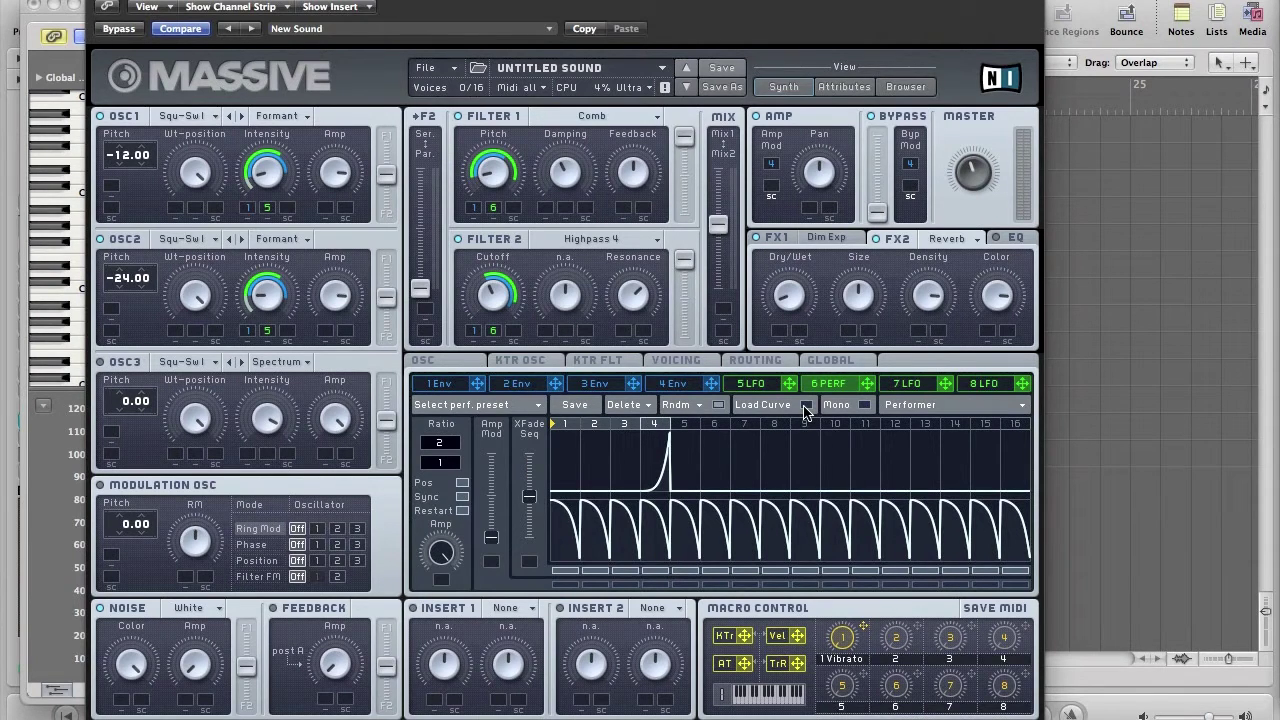
{"action": "left_click_drag", "start_coordinate": [529, 512], "coordinate": [529, 458]}
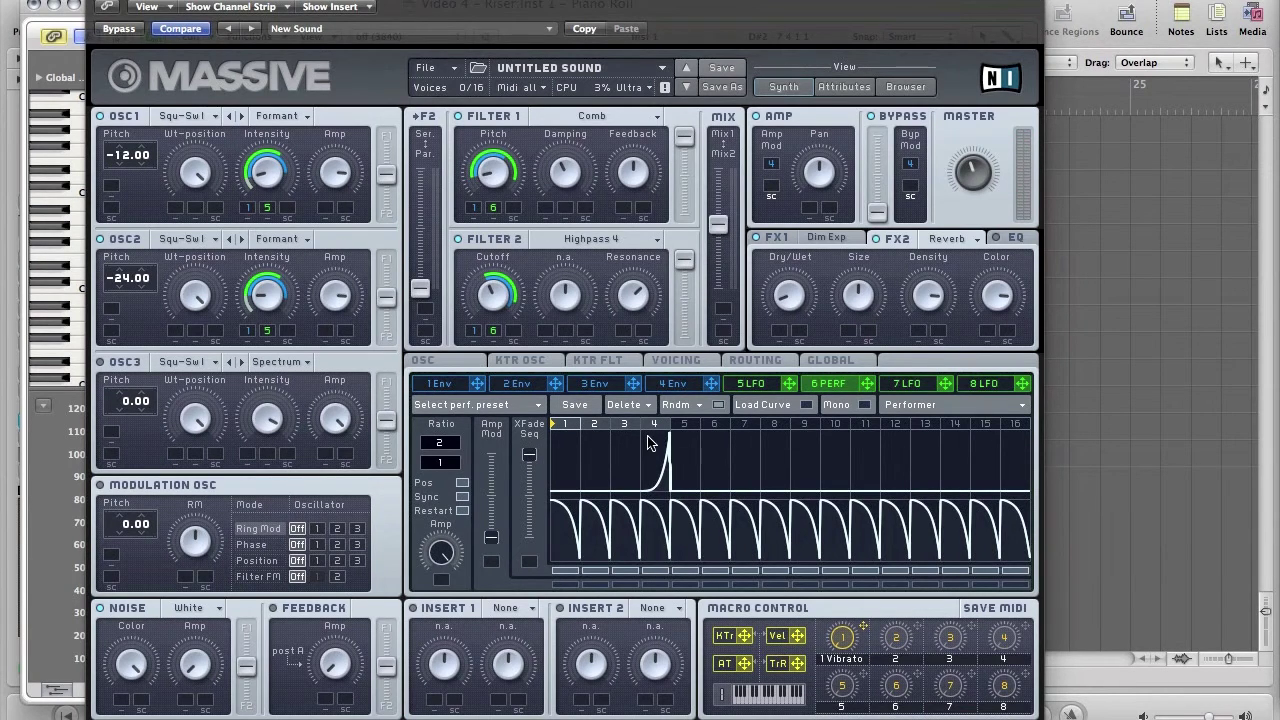
Step: Close the Piano Roll window and bring the Massive plug-in back into view
{"action": "key", "text": "v"}
{"action": "key", "text": "super+w"}
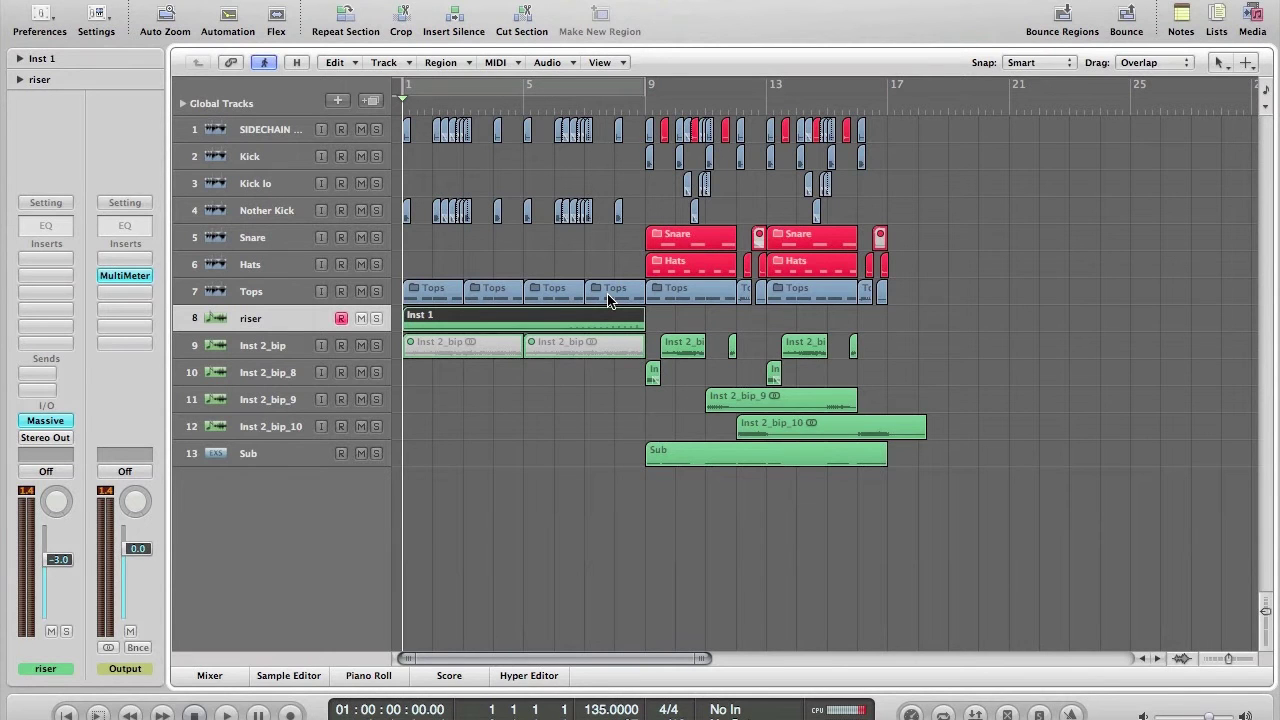
{"action": "key", "text": "v"}
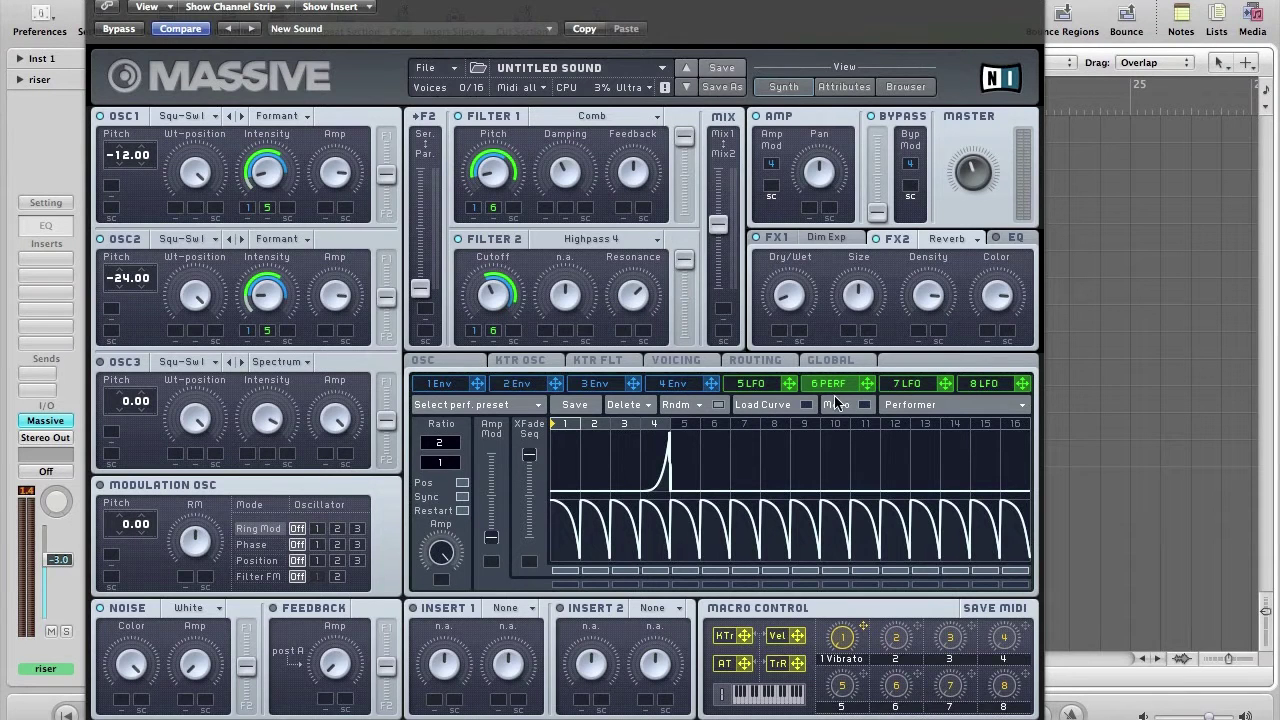
Step: Assign the Performer to the filter mix with modulation toward Mix2, lower the mix fader slightly, and close the plug-in
{"action": "left_click_drag", "start_coordinate": [872, 388], "coordinate": [721, 310]}
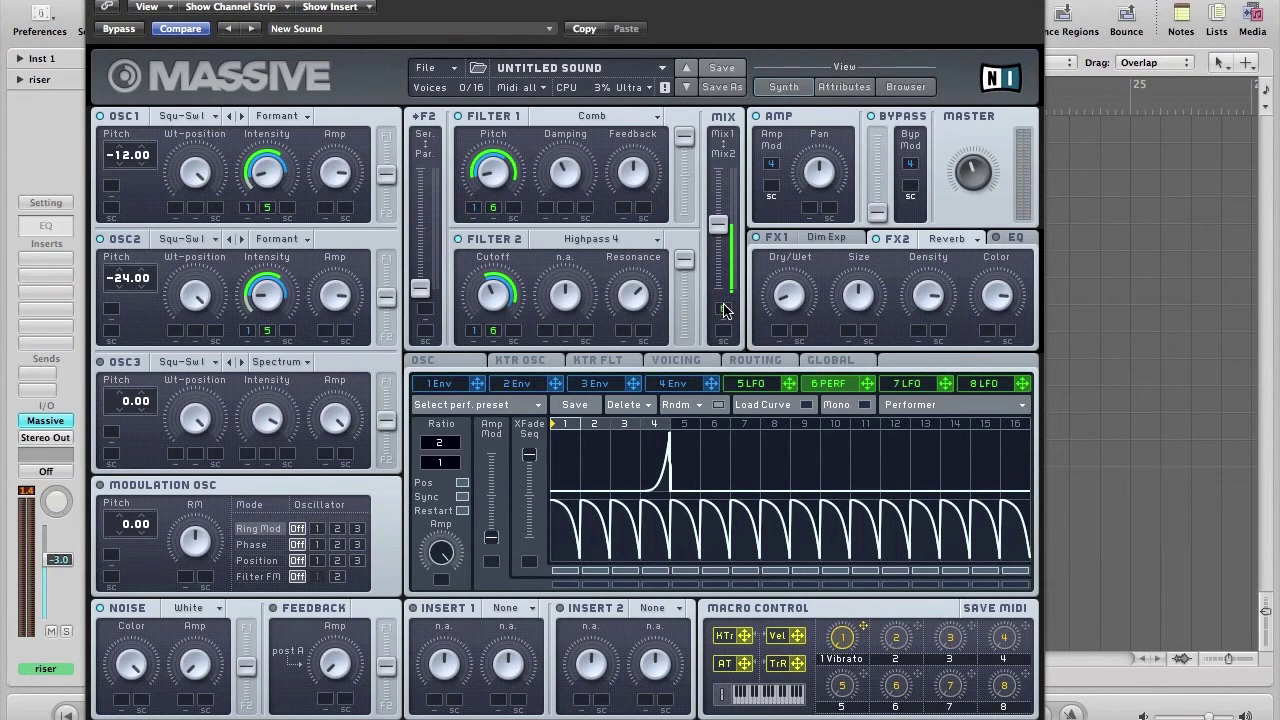
{"action": "left_click_drag", "start_coordinate": [481, 158], "coordinate": [465, 180]}
{"action": "left_click_drag", "start_coordinate": [726, 316], "coordinate": [731, 245]}
{"action": "mouse_move", "coordinate": [720, 224]}
{"action": "left_mouse_down"}
{"action": "mouse_move", "coordinate": [724, 288]}
{"action": "mouse_move", "coordinate": [718, 230]}
{"action": "left_mouse_up"}
{"action": "key", "text": "super+w"}
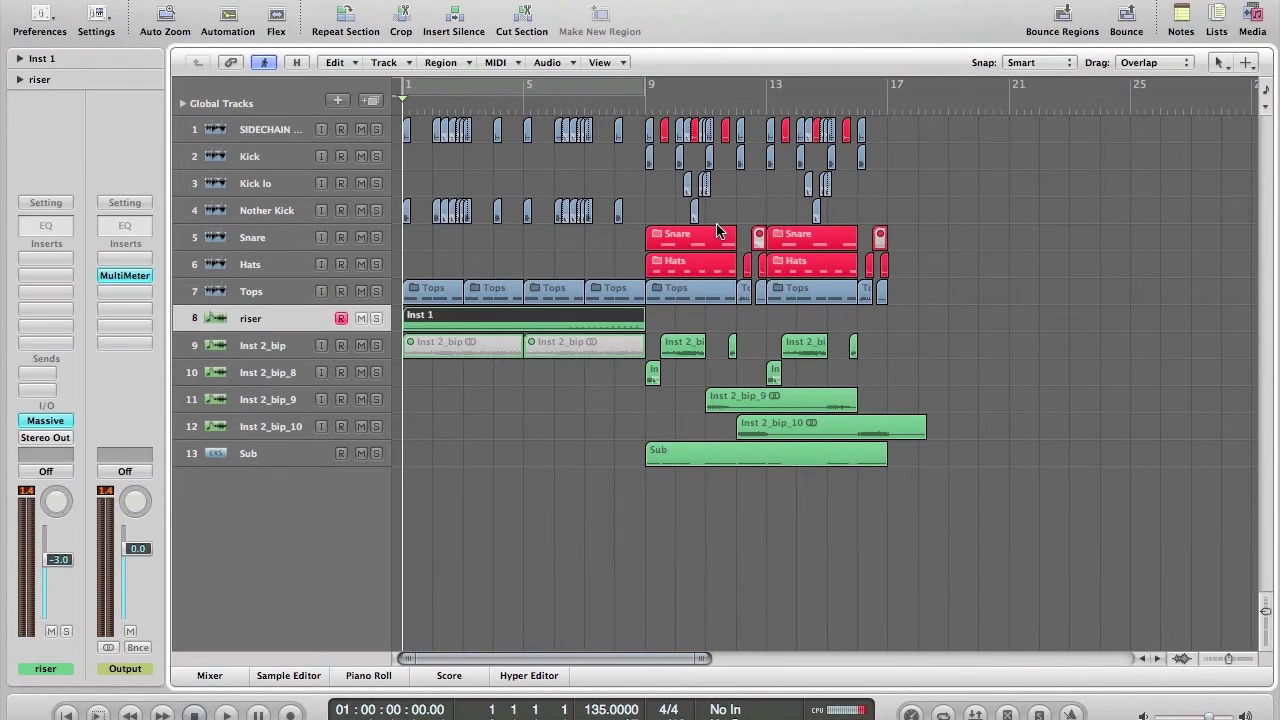
Step: Modulate the reverb's size and dry/wet with the Performer using positive amounts, and fine-tune its range on the filter mix
{"action": "key", "text": "v"}
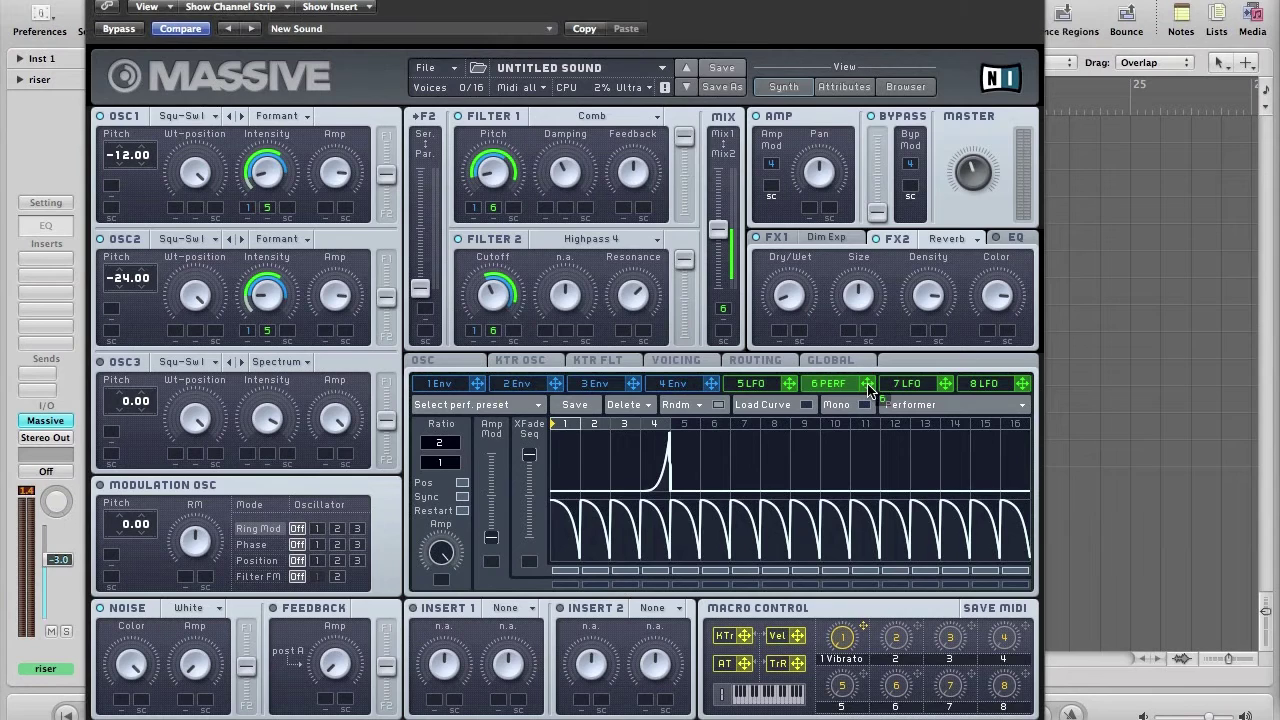
{"action": "left_click_drag", "start_coordinate": [869, 389], "coordinate": [847, 311]}
{"action": "left_click_drag", "start_coordinate": [779, 331], "coordinate": [755, 263]}
{"action": "left_click_drag", "start_coordinate": [723, 313], "coordinate": [723, 311]}
{"action": "left_click", "coordinate": [493, 336]}
{"action": "key", "text": "super+w"}
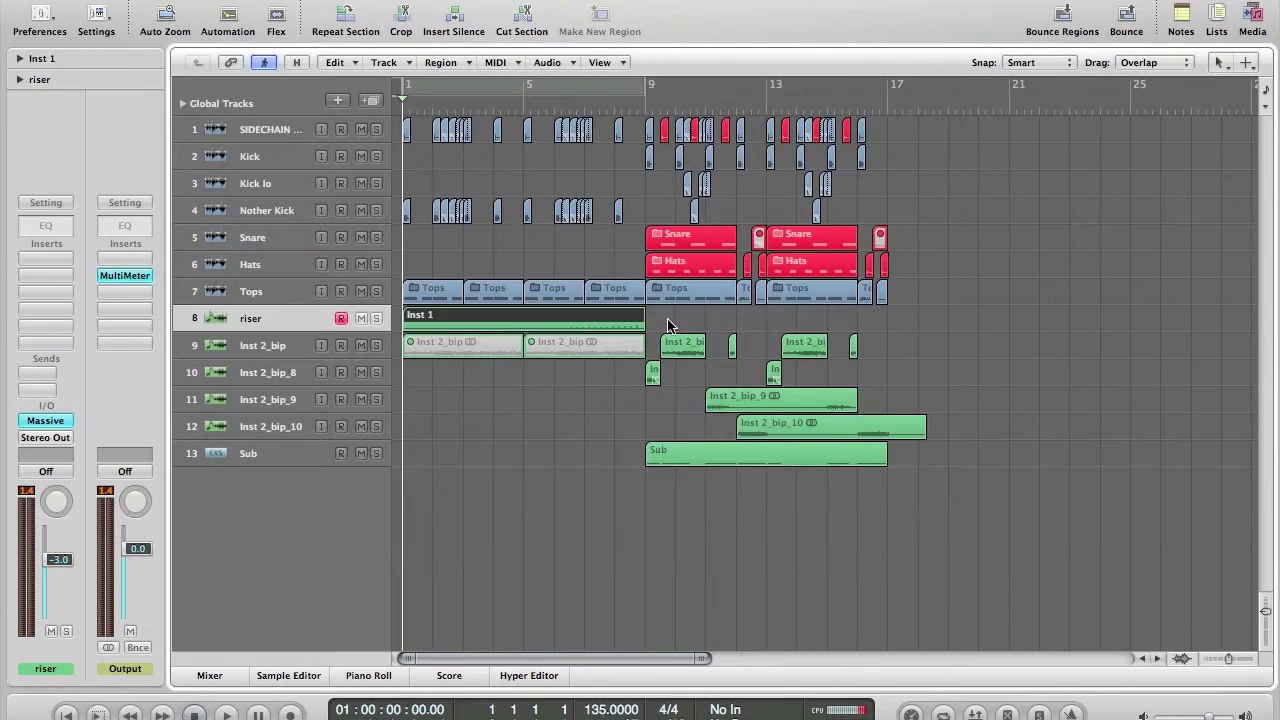
Step: Change modulator 7 to a Stepper and sync it at ratio 1/2
{"action": "key", "text": "v"}
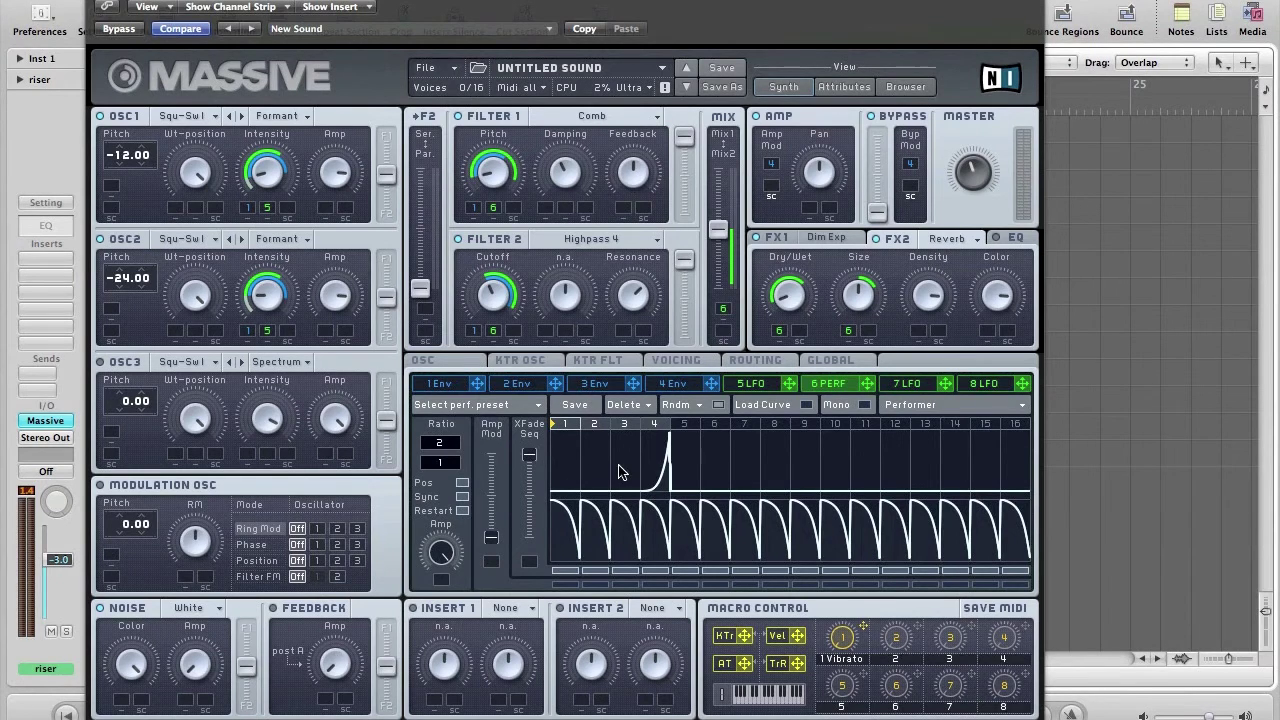
{"action": "left_click", "coordinate": [743, 385]}
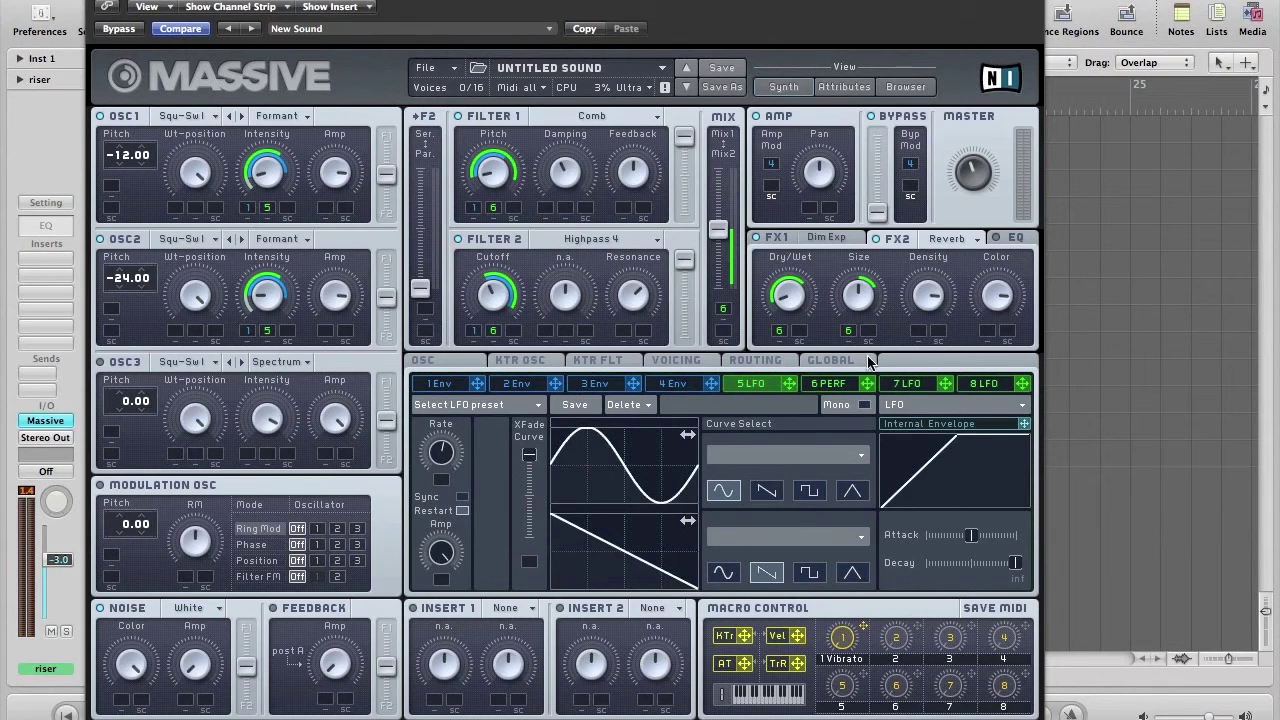
{"action": "left_click", "coordinate": [906, 385]}
{"action": "left_click", "coordinate": [900, 405]}
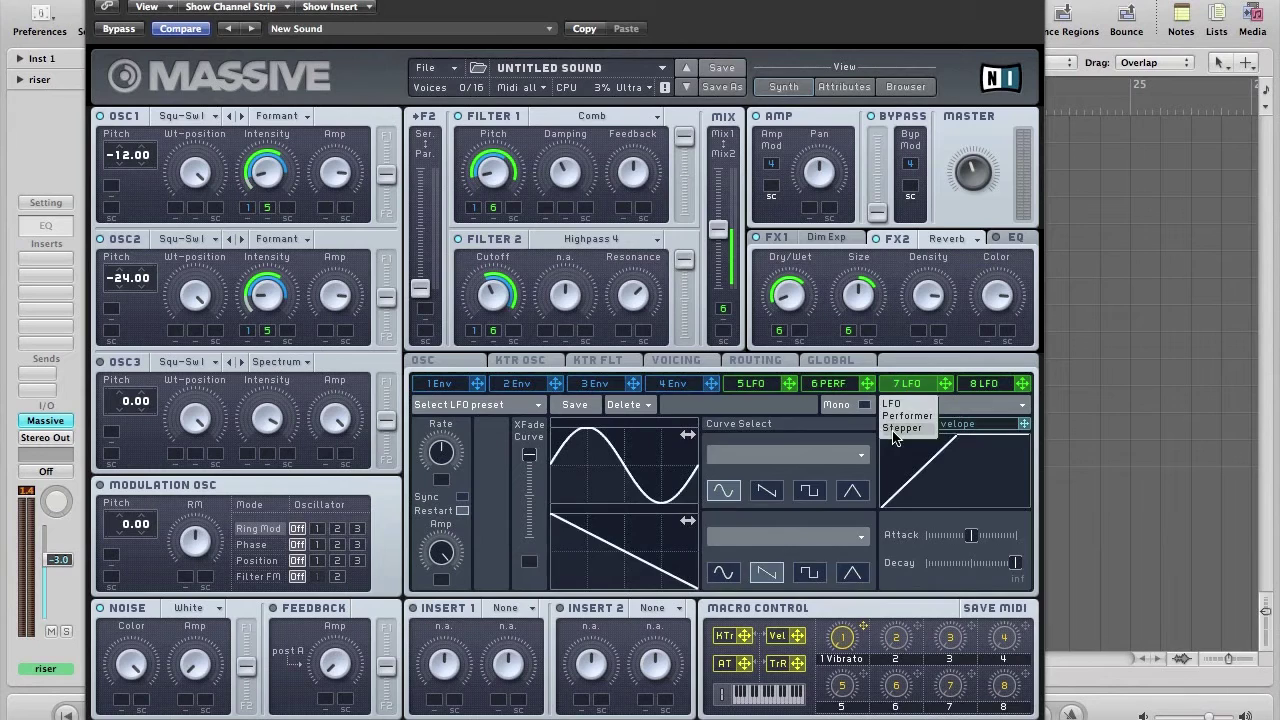
{"action": "left_click", "coordinate": [897, 428]}
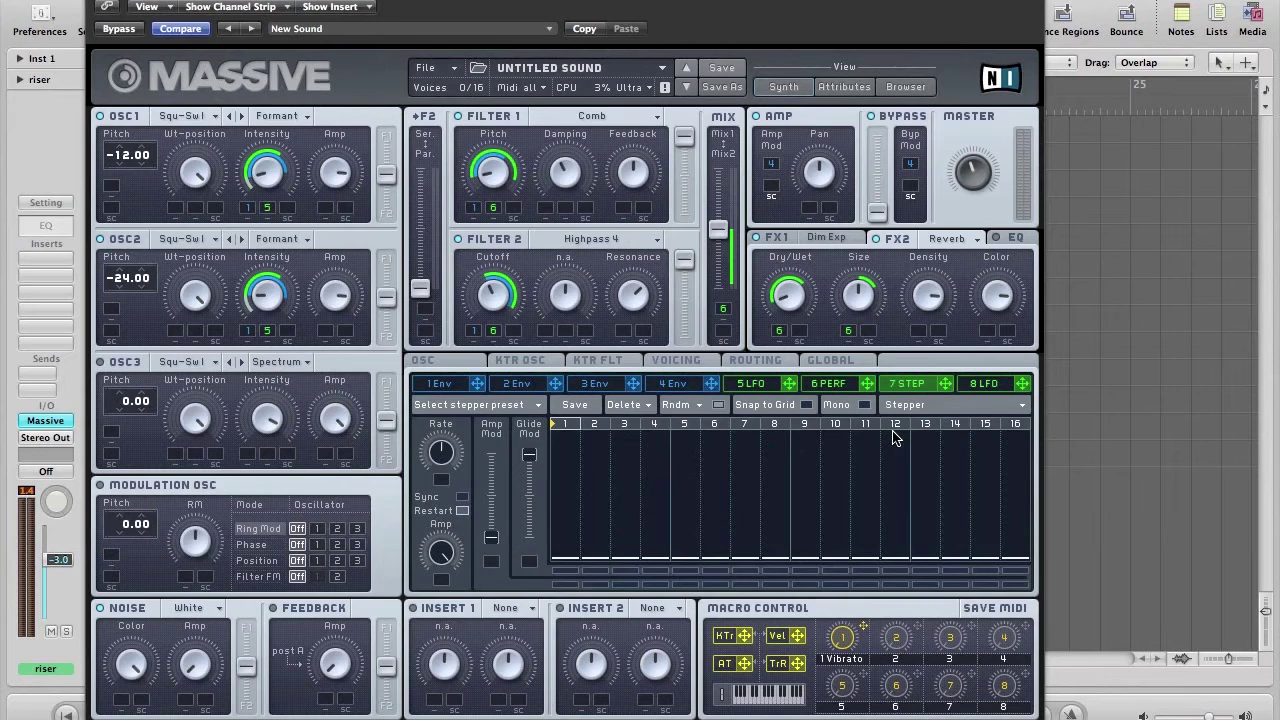
{"action": "left_click", "coordinate": [462, 498]}
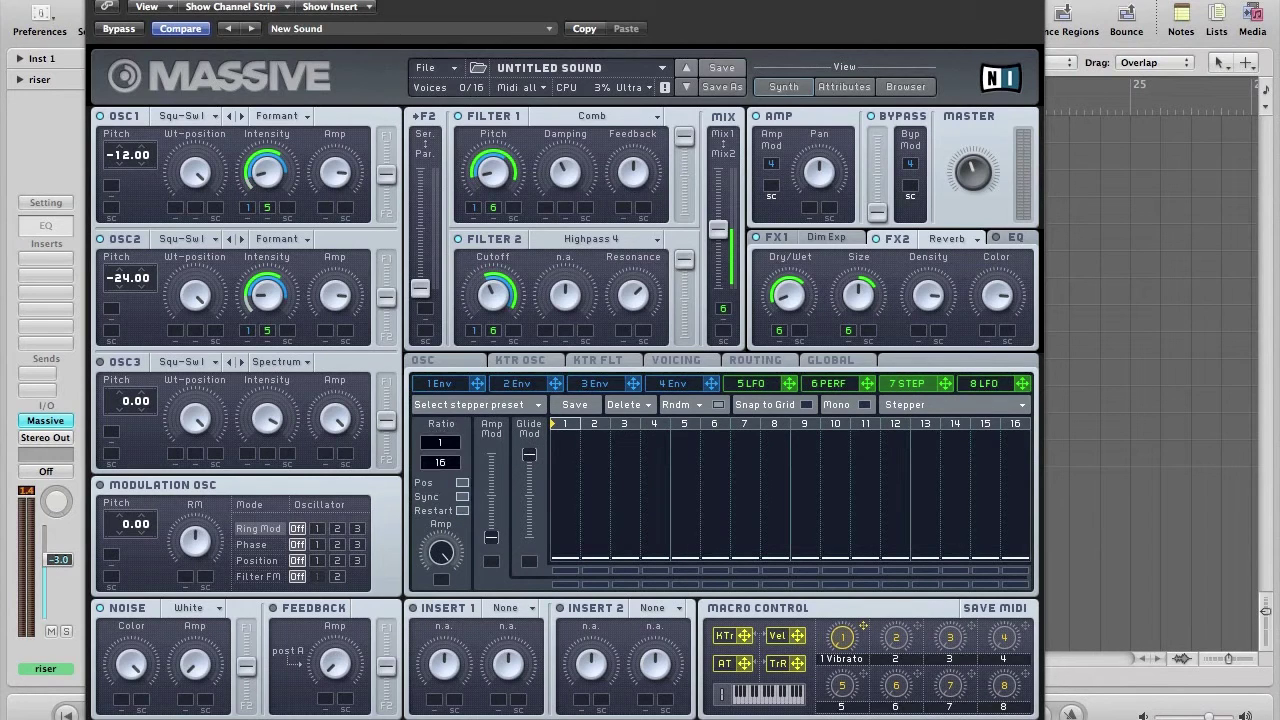
{"action": "left_click_drag", "start_coordinate": [436, 463], "coordinate": [441, 487]}
Step: Draw a grid-snapped staircase in the Stepper, rising evenly from step 1 to the maximum at step 13 and holding it through step 16
{"action": "left_click", "coordinate": [596, 547]}
{"action": "left_click", "coordinate": [624, 538]}
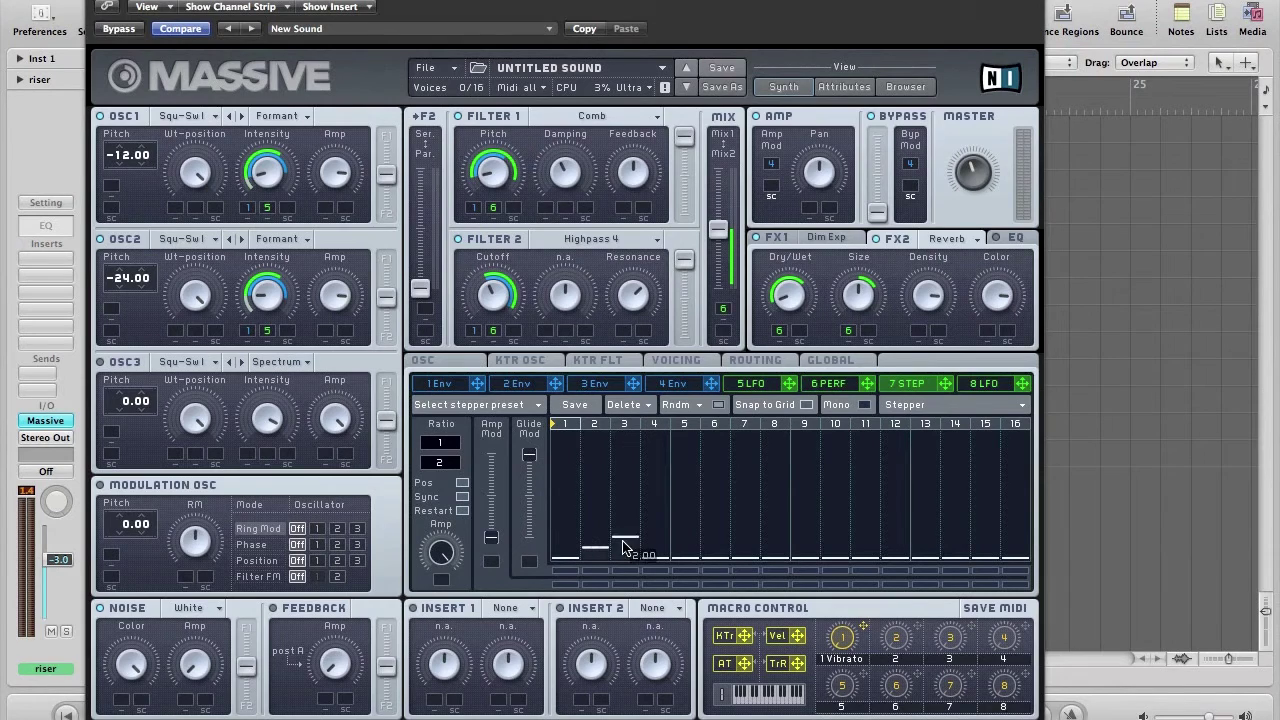
{"action": "left_click", "coordinate": [655, 526]}
{"action": "left_click", "coordinate": [686, 517]}
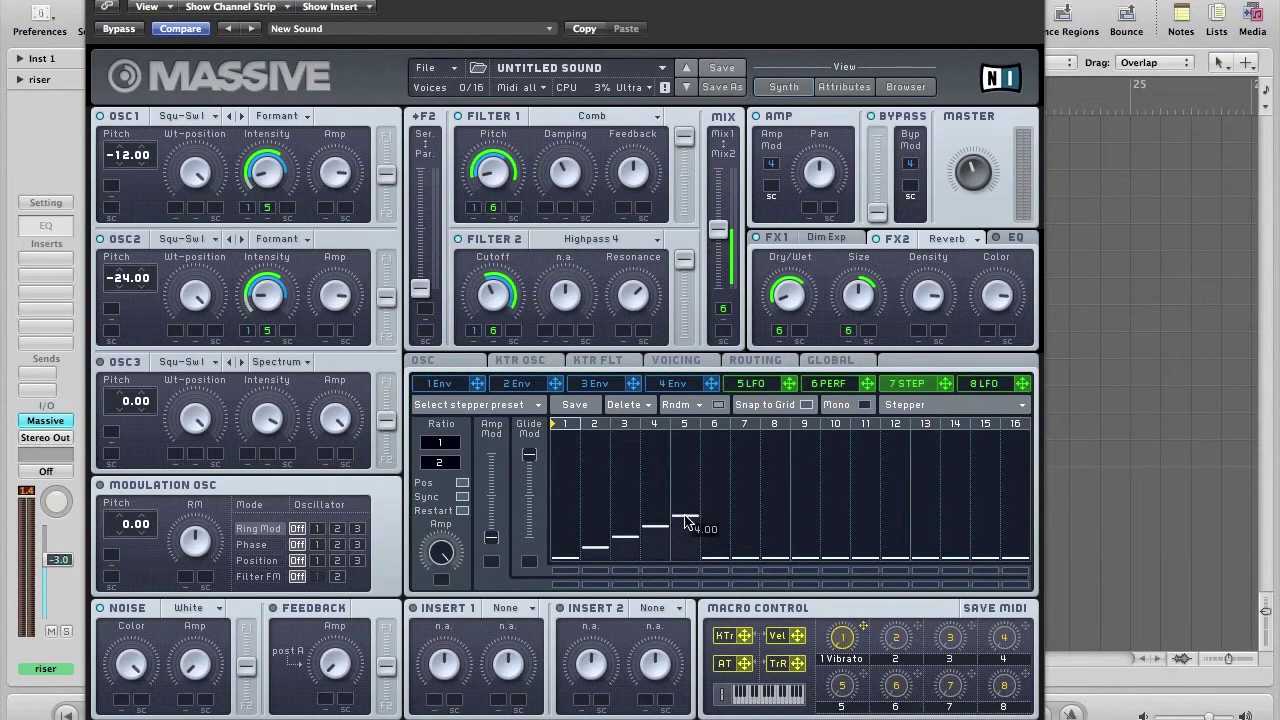
{"action": "left_click", "coordinate": [716, 506]}
{"action": "left_click", "coordinate": [745, 495]}
{"action": "left_click", "coordinate": [774, 486]}
{"action": "left_click", "coordinate": [805, 474]}
{"action": "left_click", "coordinate": [834, 464]}
{"action": "left_click", "coordinate": [865, 452]}
{"action": "left_click", "coordinate": [895, 441]}
{"action": "left_click", "coordinate": [925, 431]}
{"action": "left_click", "coordinate": [955, 431]}
{"action": "left_click", "coordinate": [985, 431]}
{"action": "left_click", "coordinate": [1015, 430]}
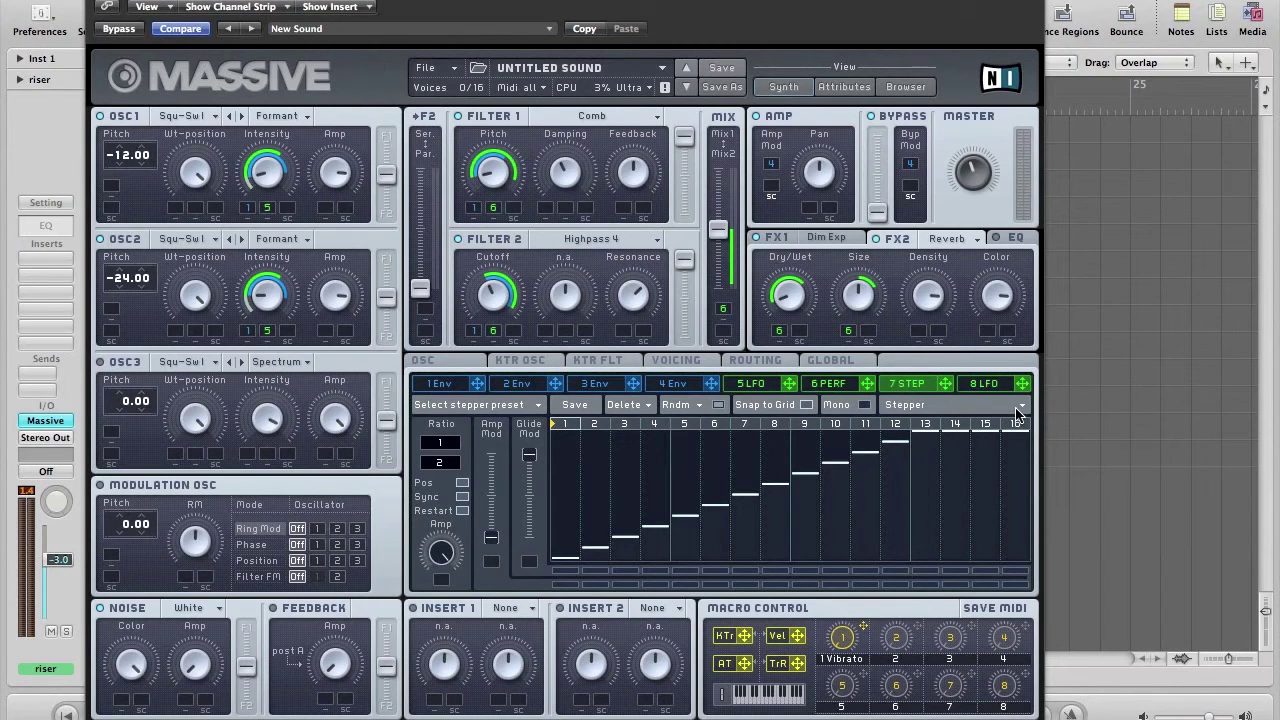
Step: Modulate LFO 5's rate with the Stepper using a positive amount, and close the plug-in
{"action": "left_click", "coordinate": [742, 389]}
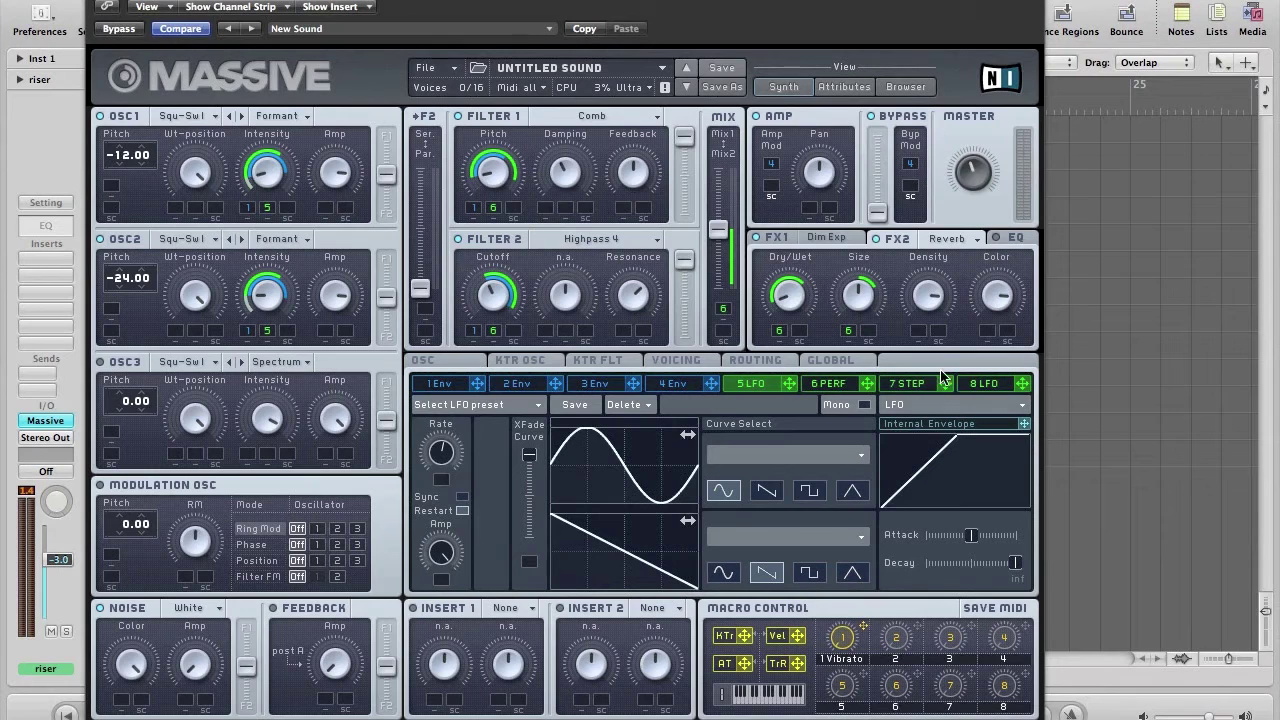
{"action": "left_click_drag", "start_coordinate": [944, 383], "coordinate": [439, 483]}
{"action": "left_click_drag", "start_coordinate": [437, 478], "coordinate": [434, 434]}
{"action": "key", "text": "super+w"}
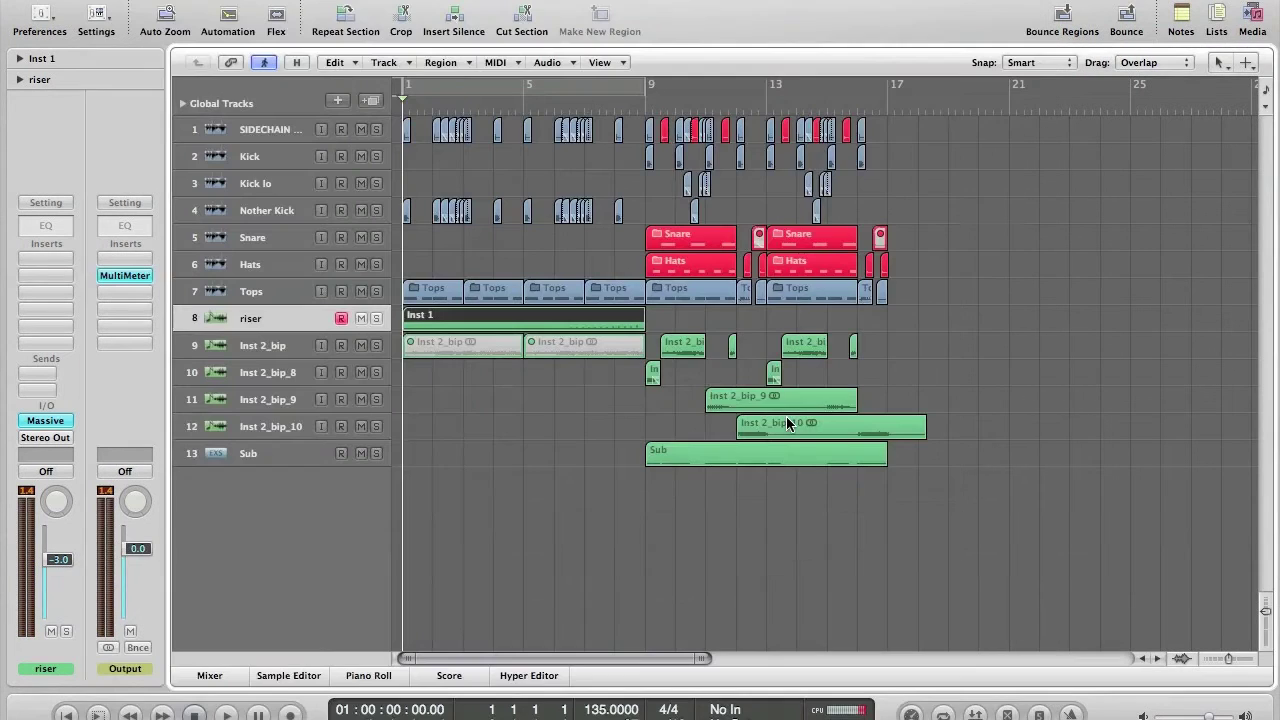
Step: Review the riser region's pitch-bend curve in the Piano Roll and the shapes of envelopes 1 and 4 in Massive
{"action": "key", "text": "super+6"}
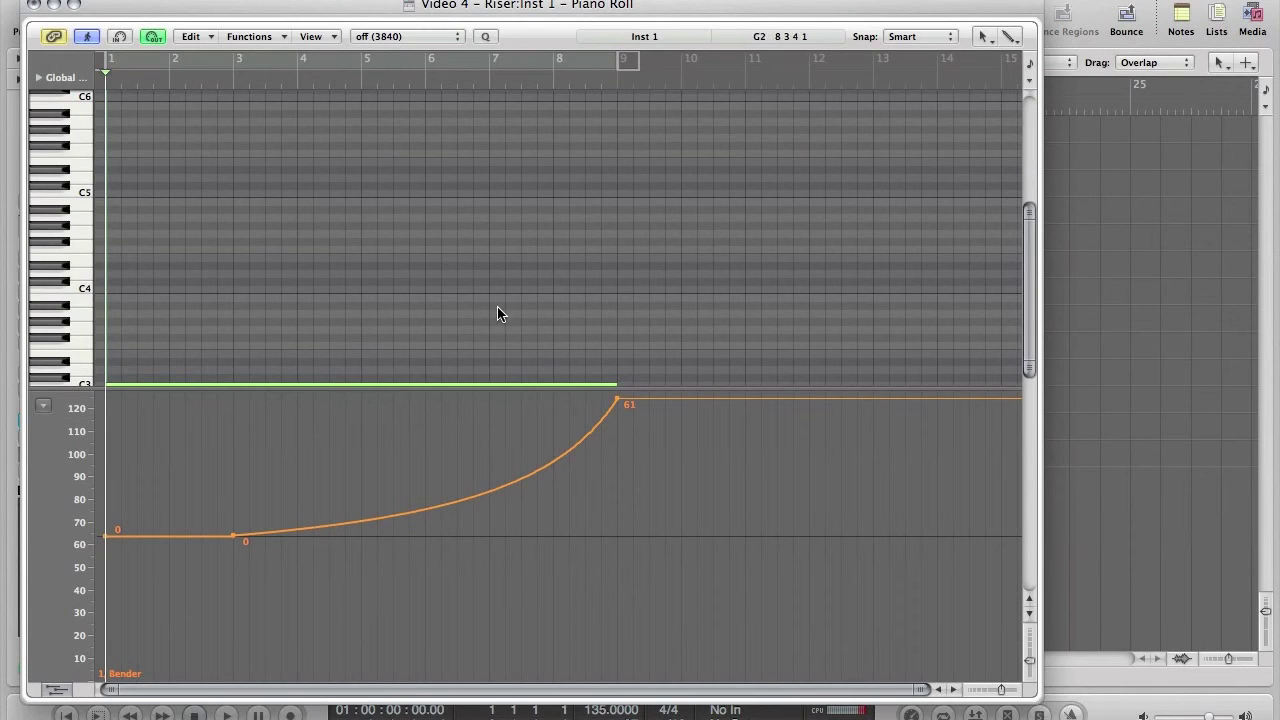
{"action": "key", "text": "v"}
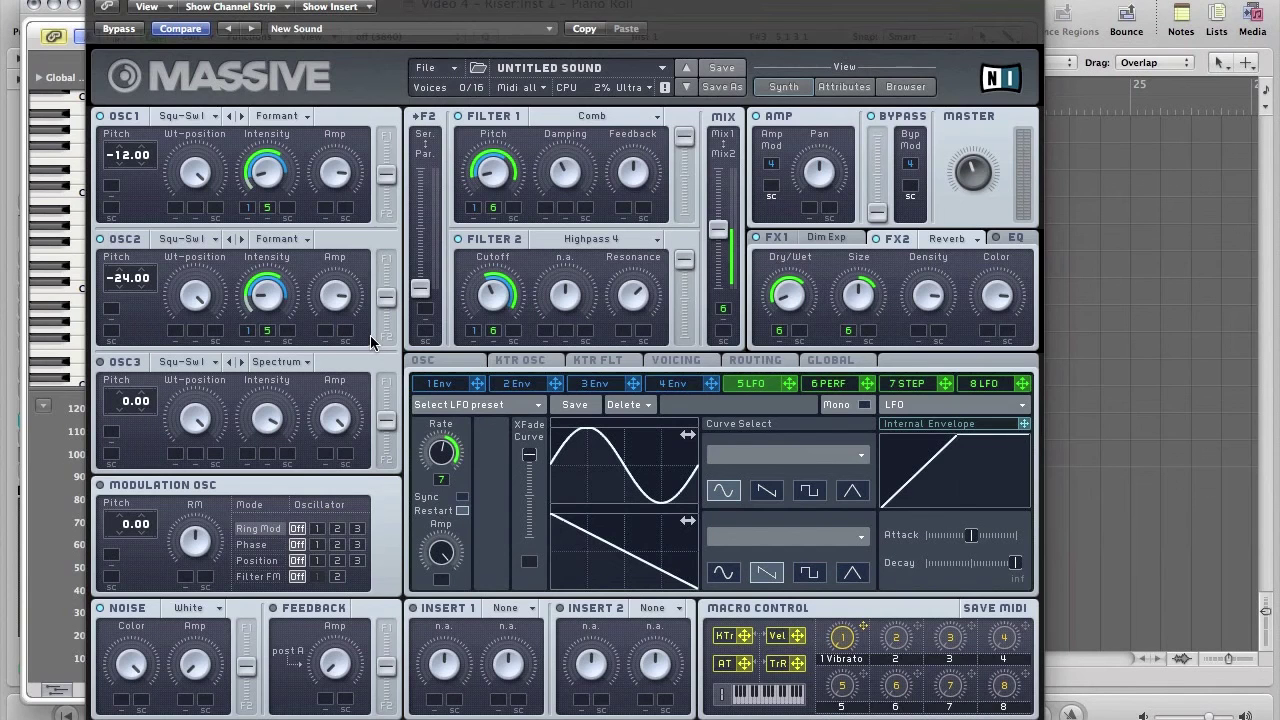
{"action": "left_click", "coordinate": [438, 385]}
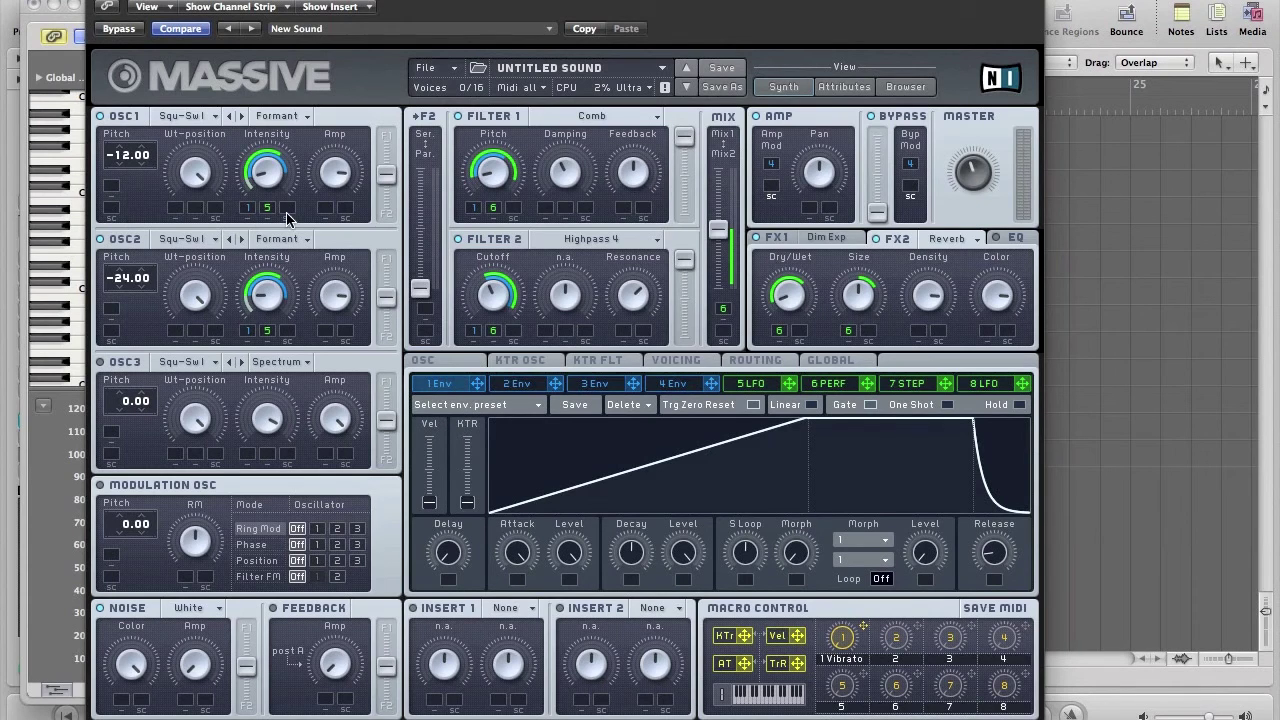
{"action": "left_click", "coordinate": [674, 386]}
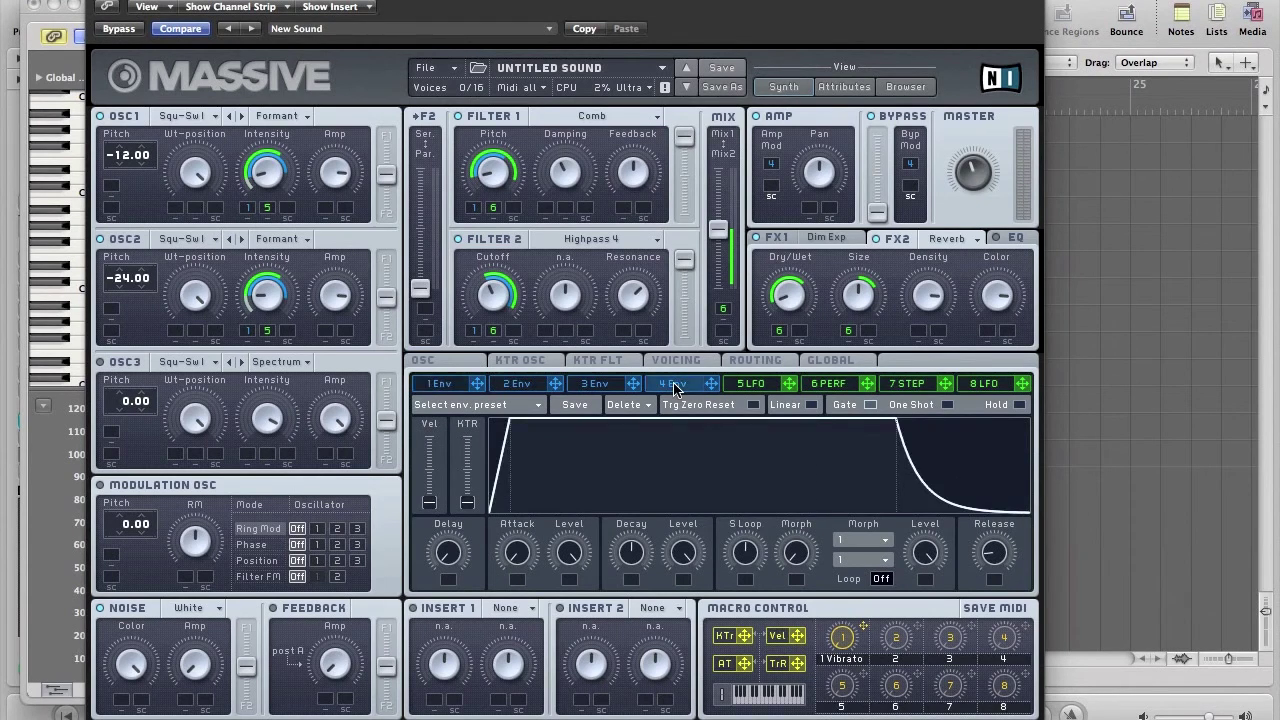
{"action": "key", "text": "v"}
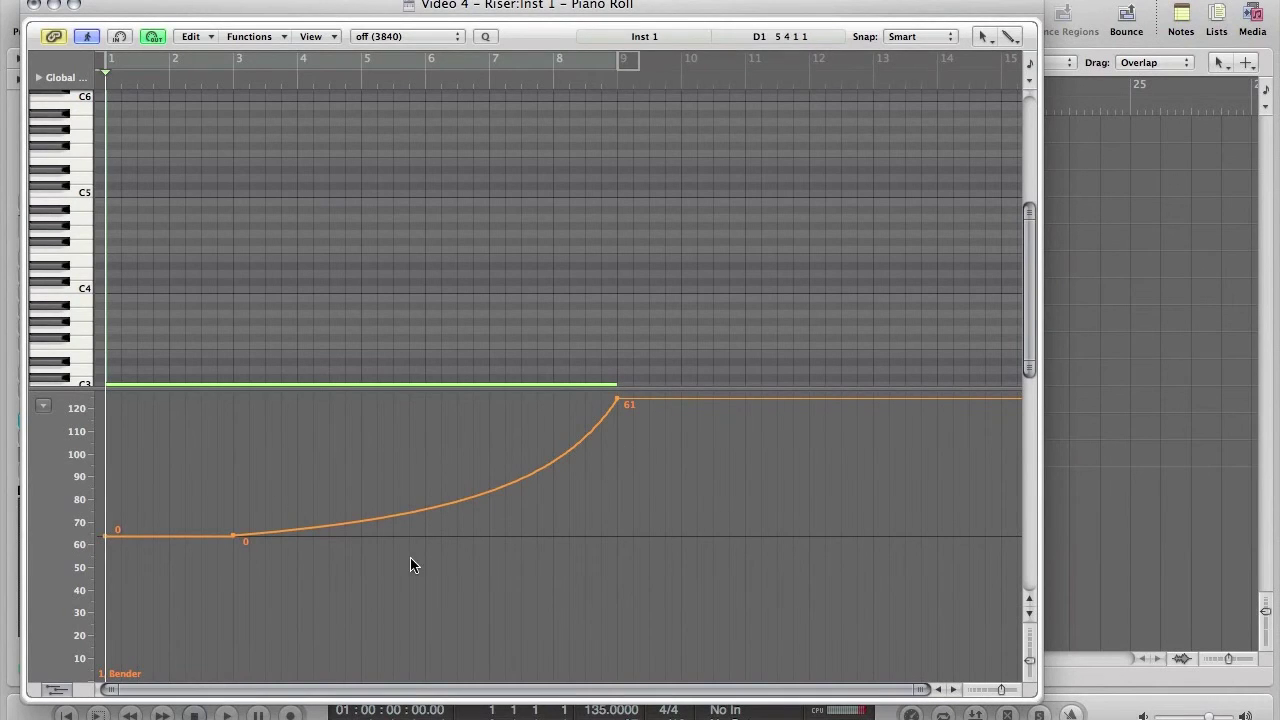
{"action": "key", "text": "super+w"}
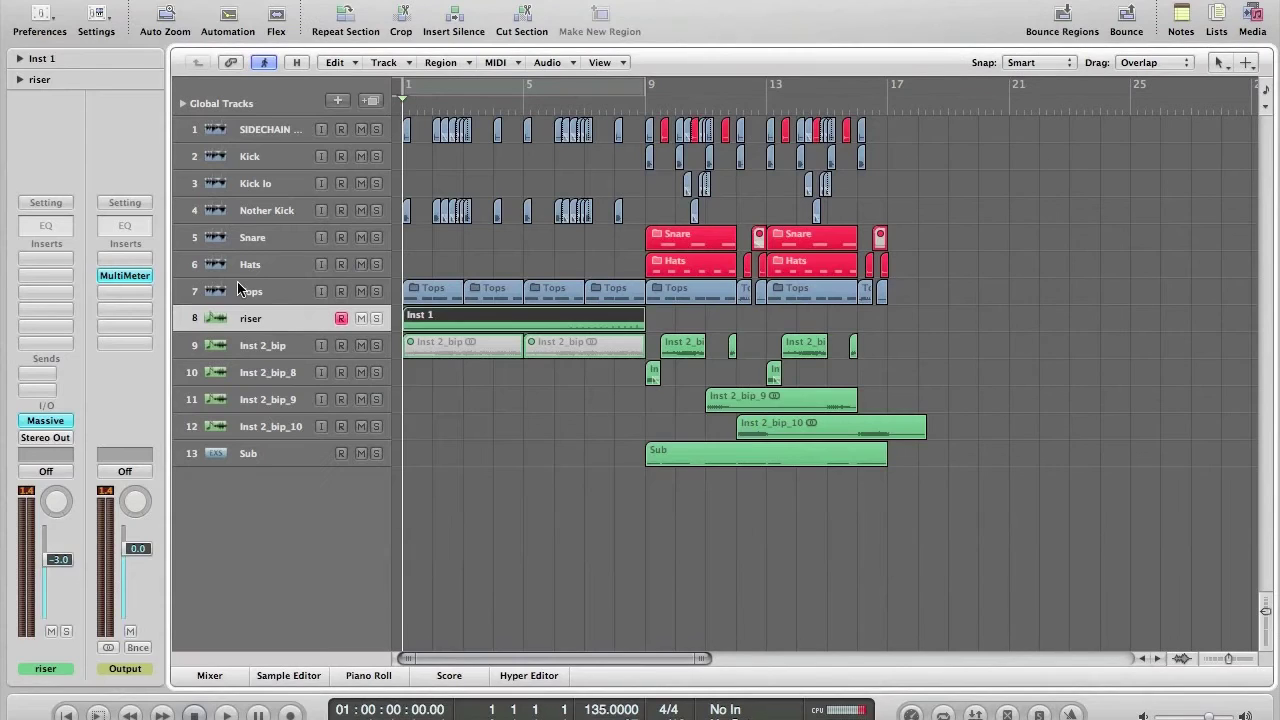
Step: Play the arrangement from the start to hear the riser, and reopen the Massive plug-in
{"action": "key", "text": "space"}
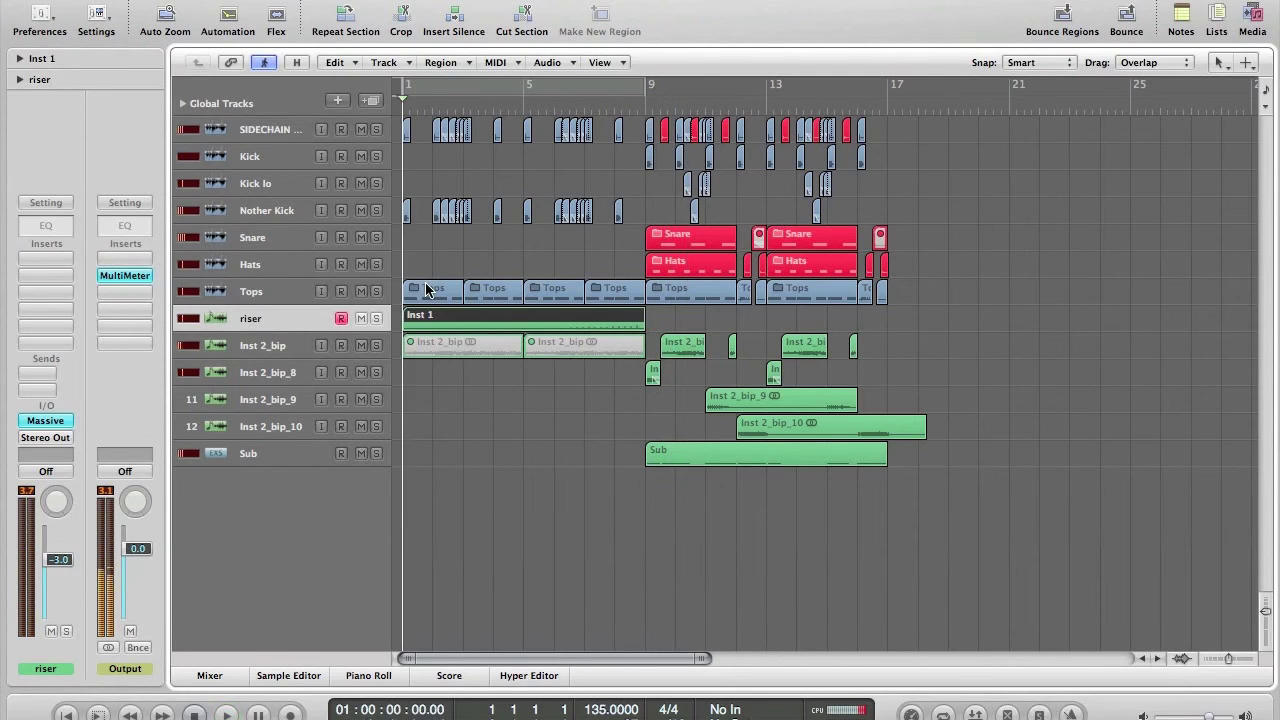
{"action": "key", "text": "v"}
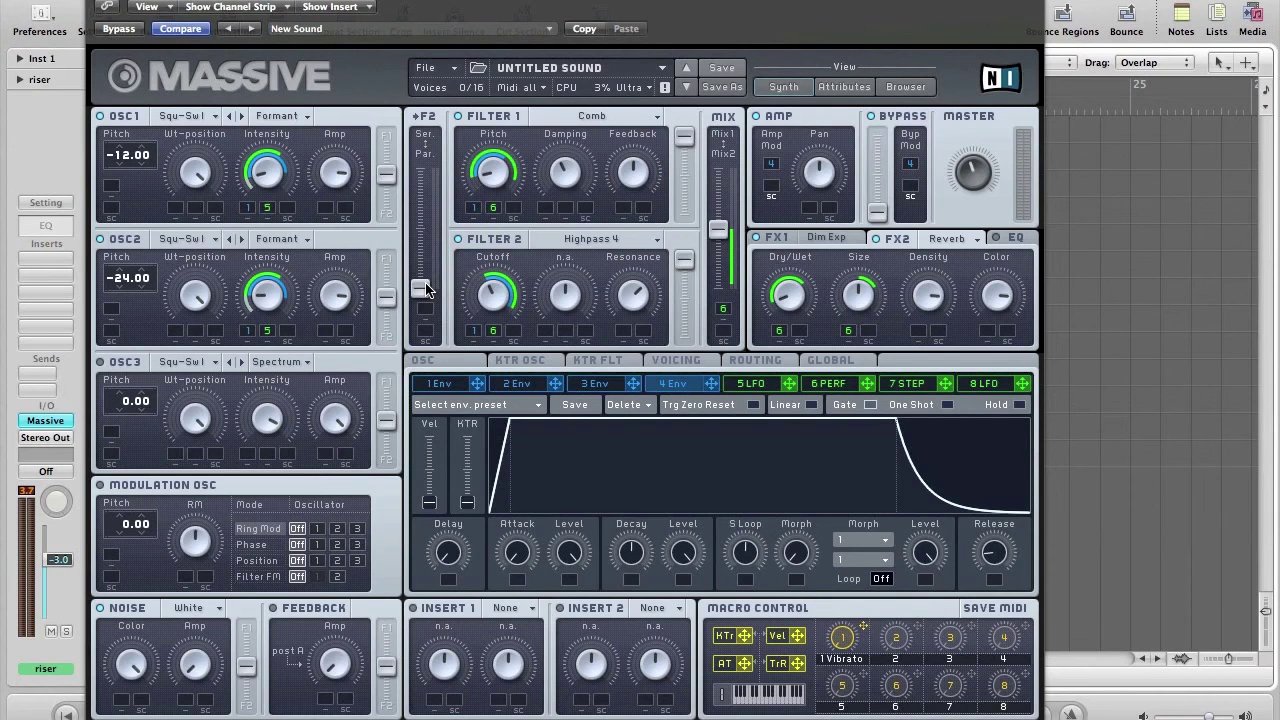